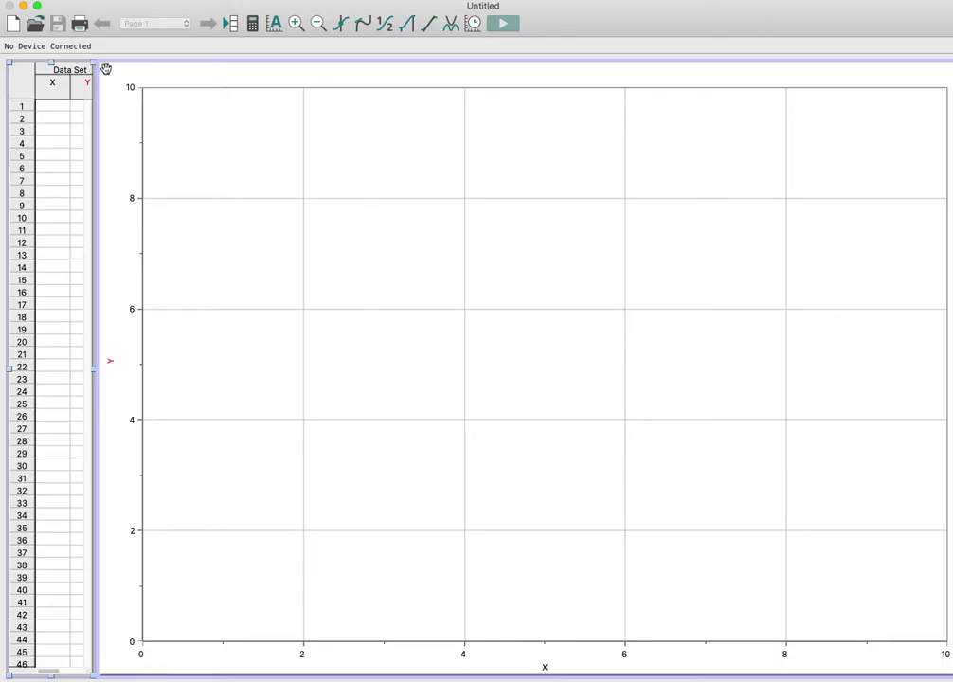
Shrink the Data Set table into the bottom-left and the graph into the bottom-right corner
left_click_drag(94, 62, 111, 493)
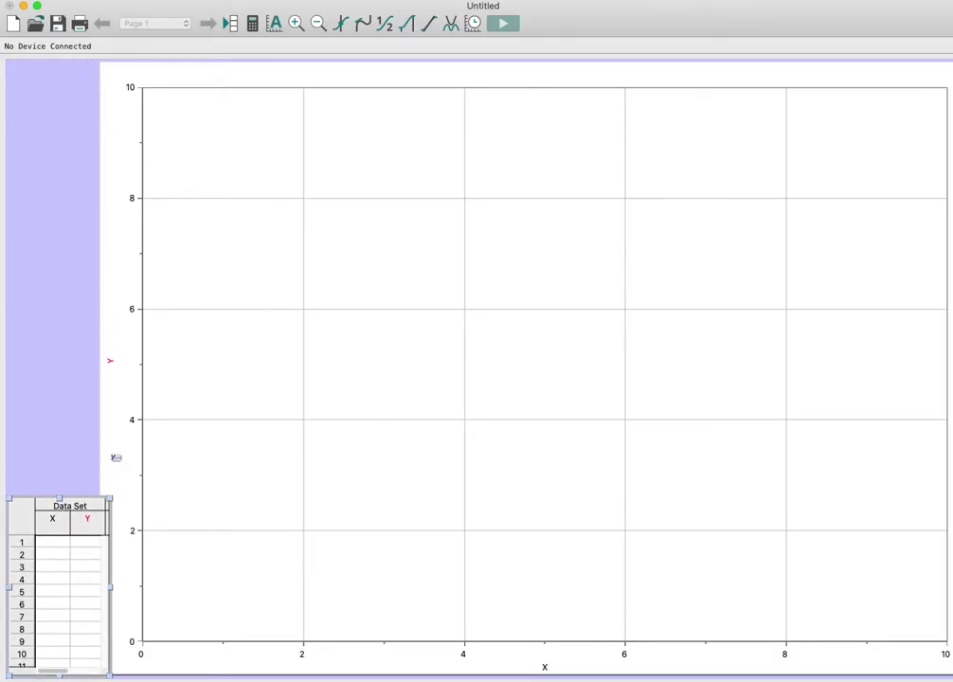
left_click(100, 82)
left_click_drag(98, 62, 501, 391)
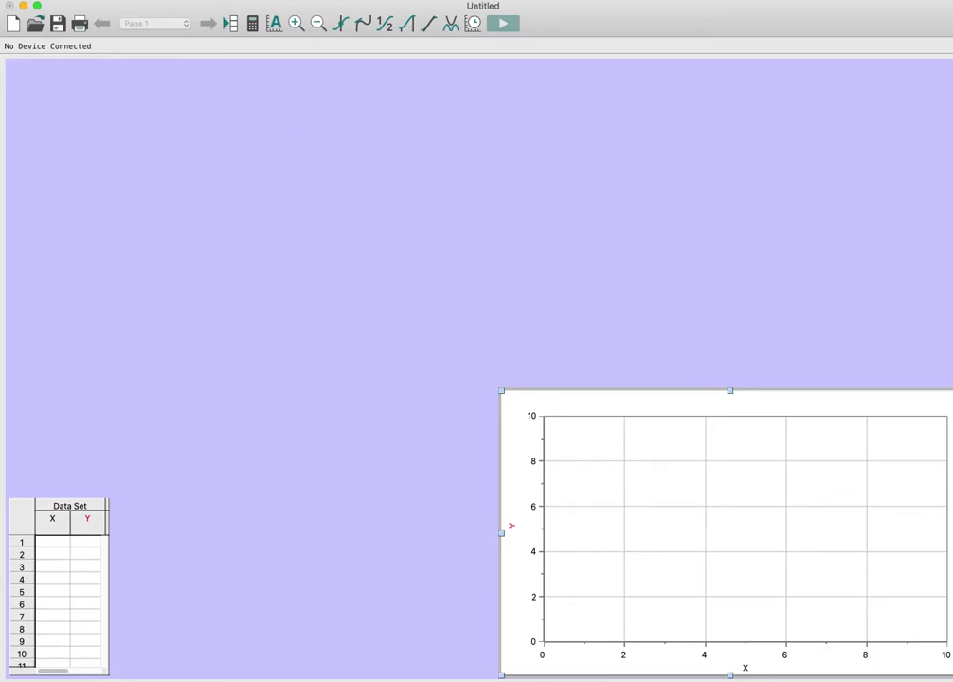
Insert the movie 20200820_131707.mp4 from Downloads > camera-multi onto the page
left_click(351, 0)
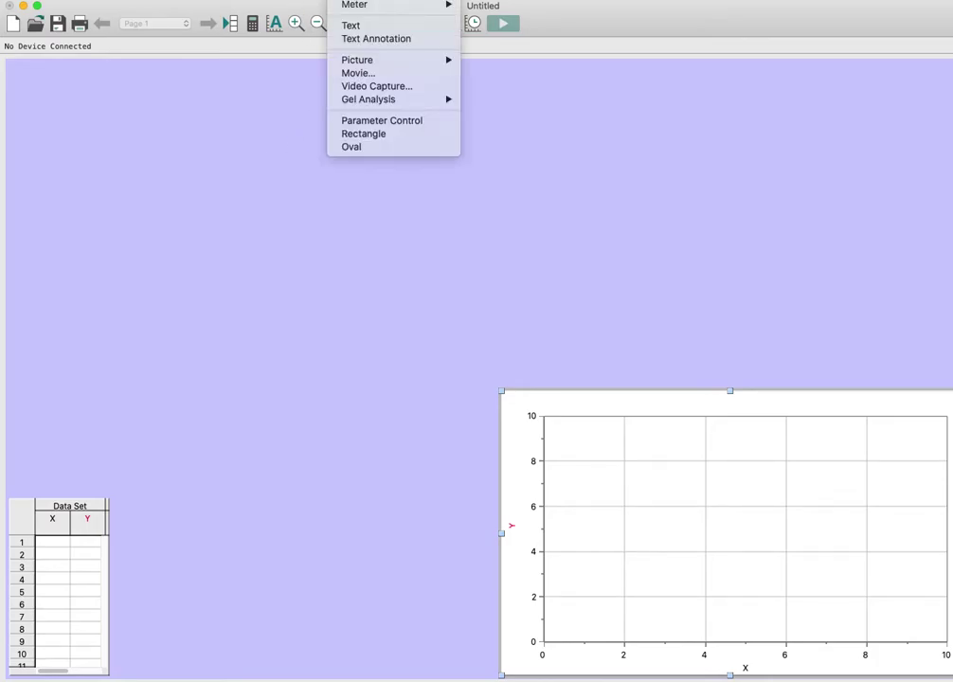
left_click(374, 75)
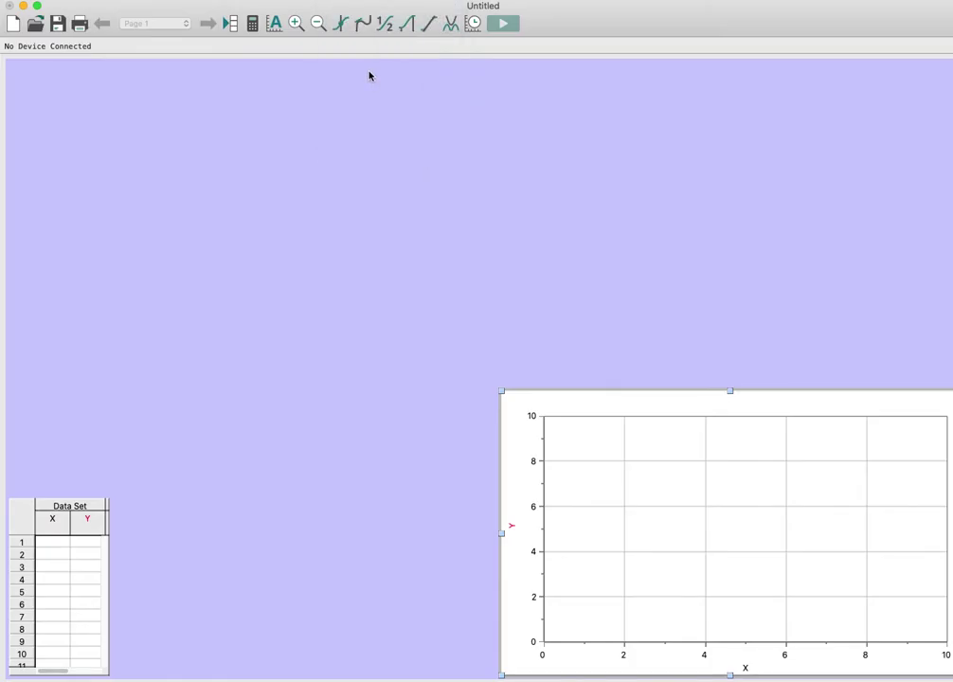
left_click(437, 190)
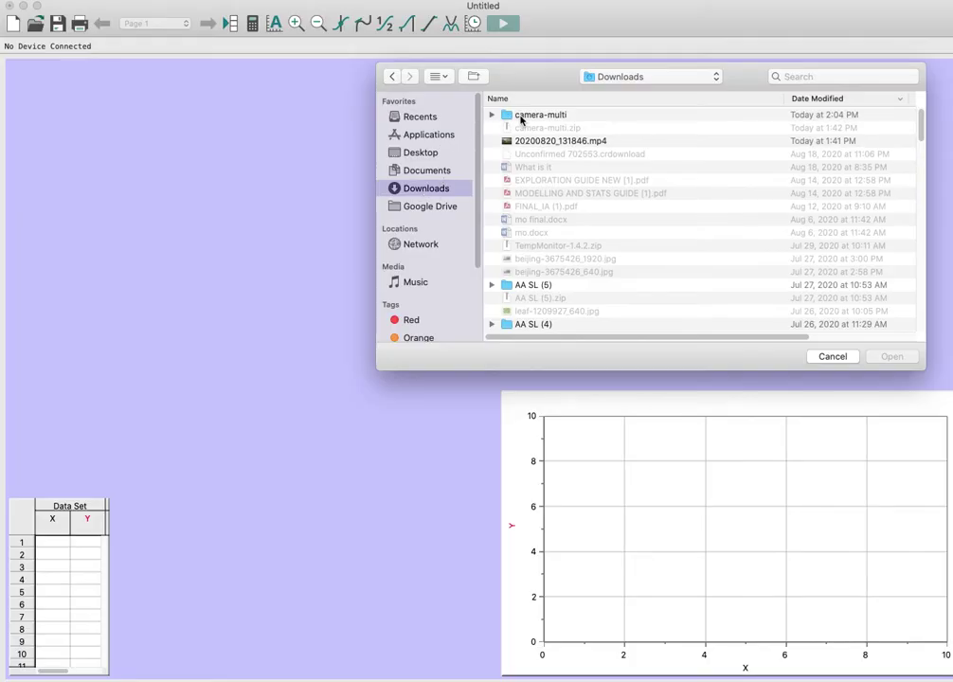
double_click(529, 116)
left_click(547, 118)
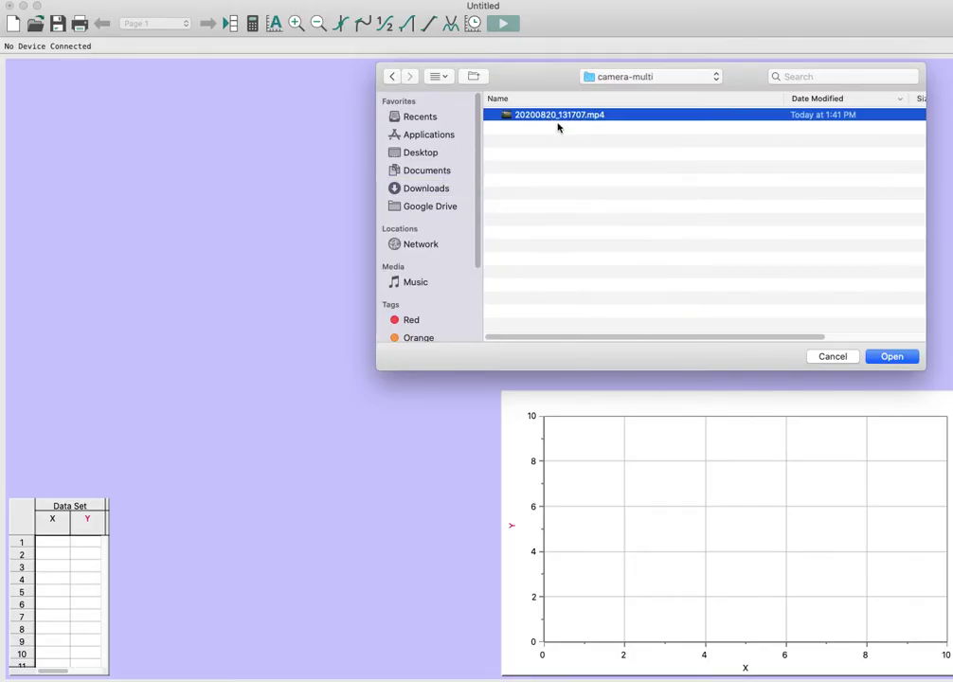
left_click(898, 361)
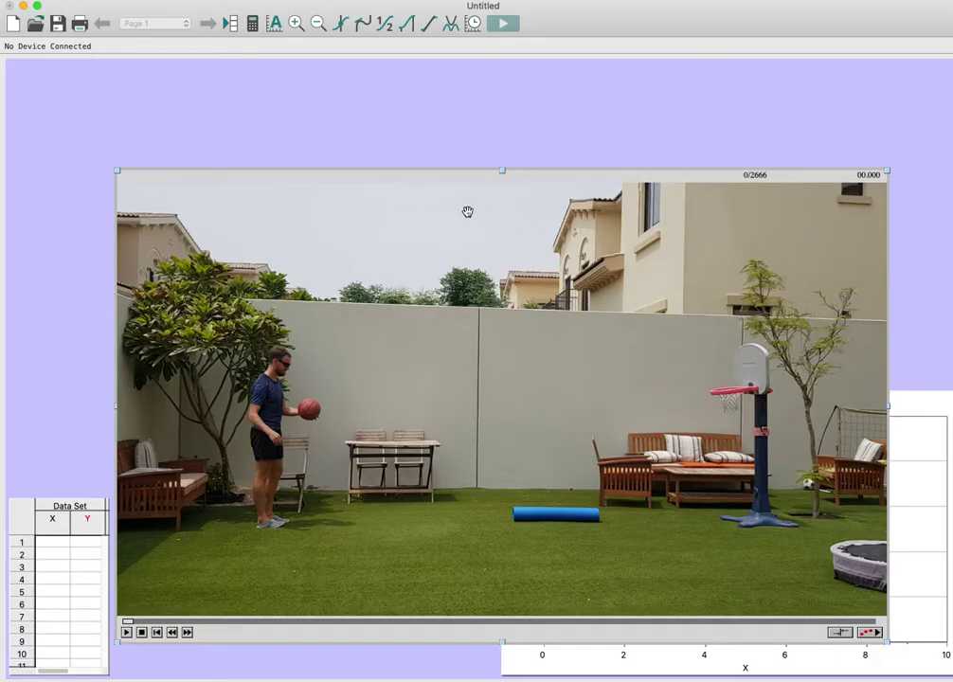
Move the video to the top-left, shrink it, and cue it ahead toward the shot
left_click_drag(472, 179, 364, 69)
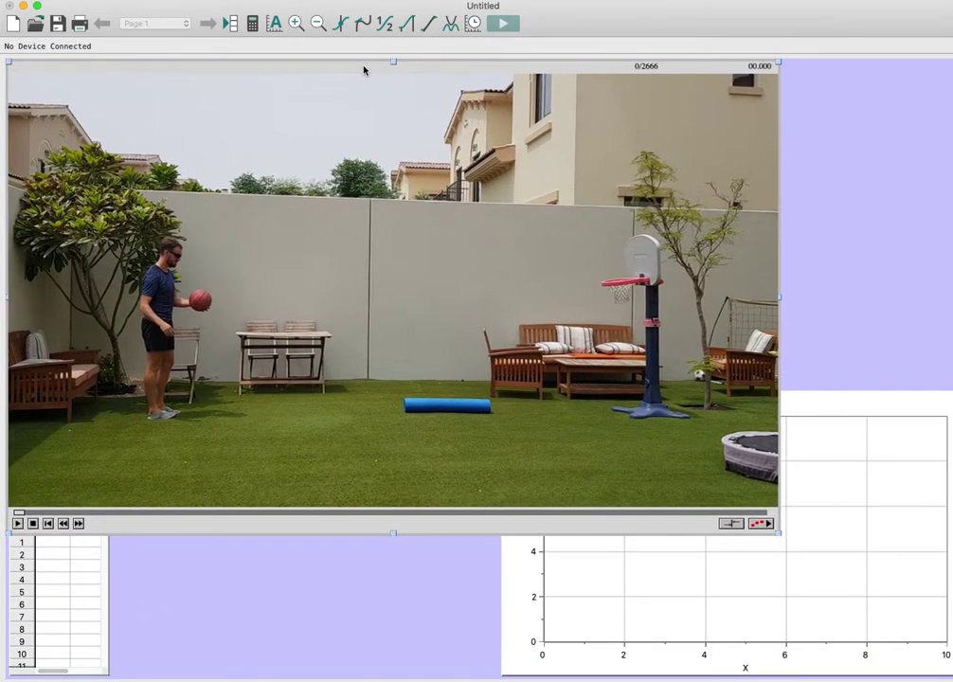
left_click_drag(779, 533, 601, 388)
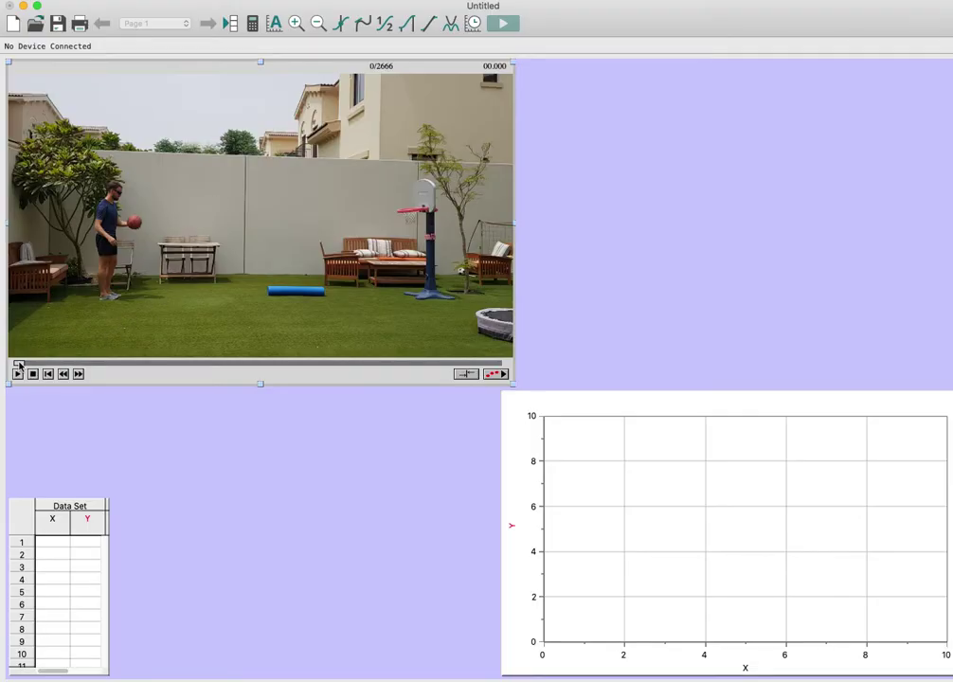
left_click_drag(19, 364, 384, 364)
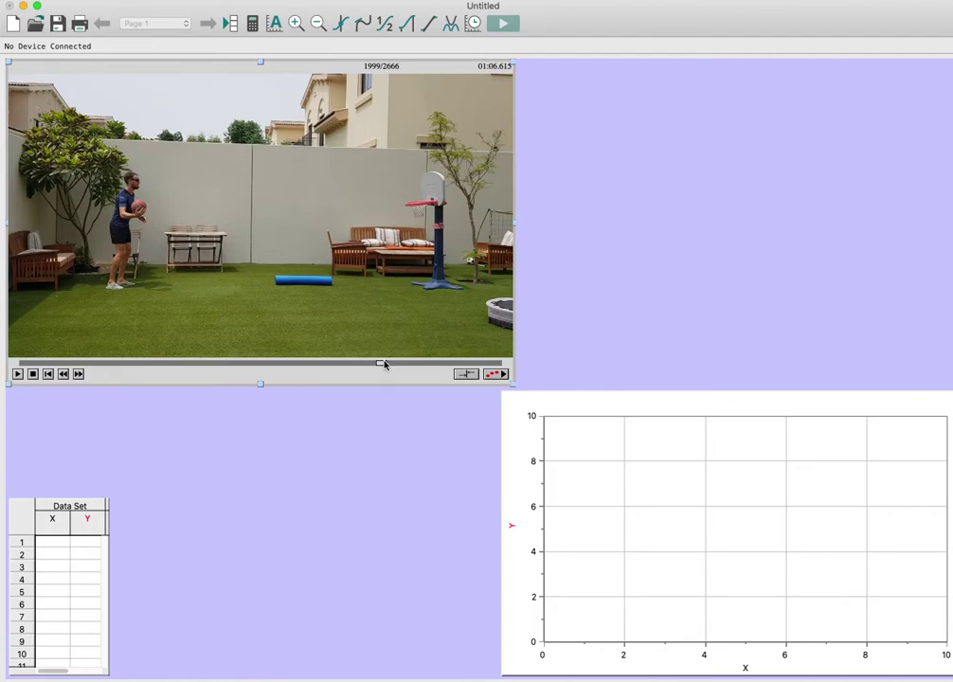
Step the video forward to frame 2041 at the shot's release and enable video analysis
left_click(78, 374)
left_click(79, 374)
left_click(78, 375)
left_click(79, 374)
left_click(79, 375)
left_click(78, 374)
left_click(79, 374)
left_click(78, 375)
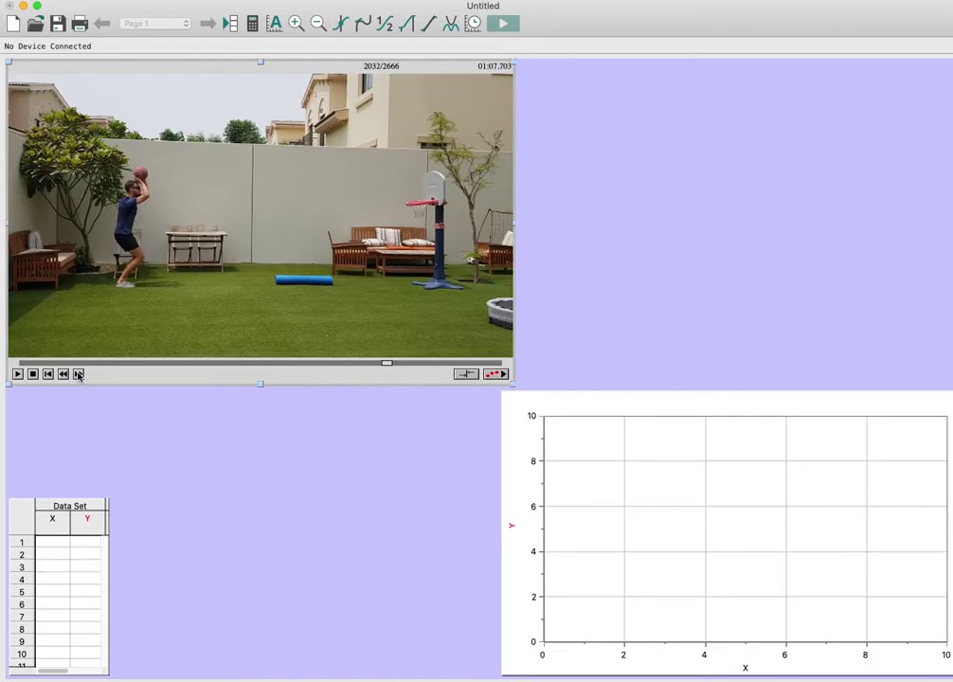
left_click(79, 374)
left_click(79, 374)
left_click(78, 374)
left_click(79, 375)
left_click(78, 374)
left_click(79, 374)
left_click(78, 374)
left_click(79, 374)
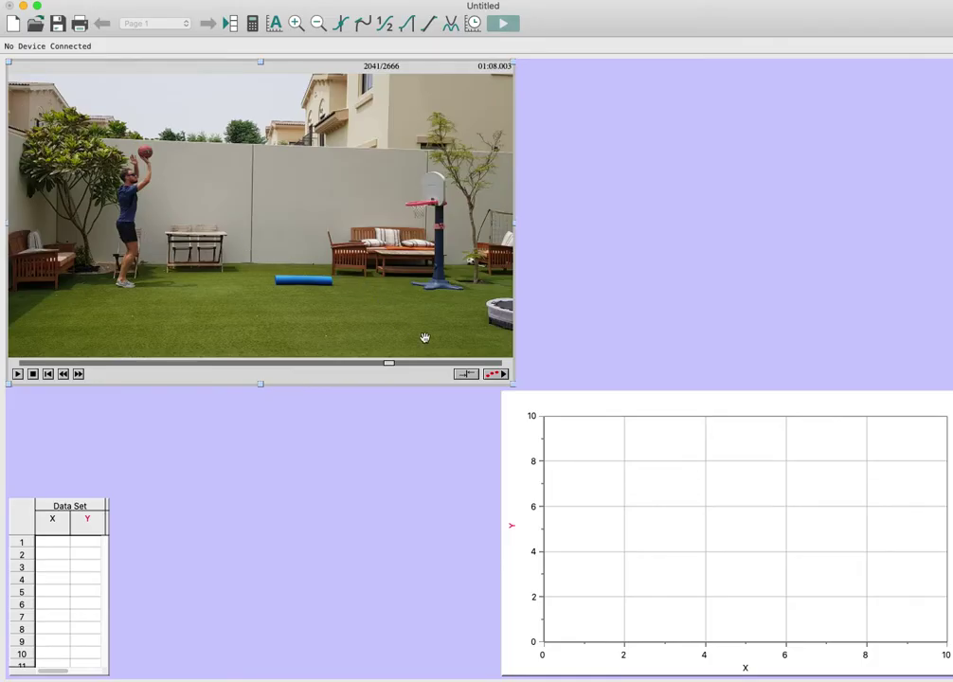
left_click(504, 374)
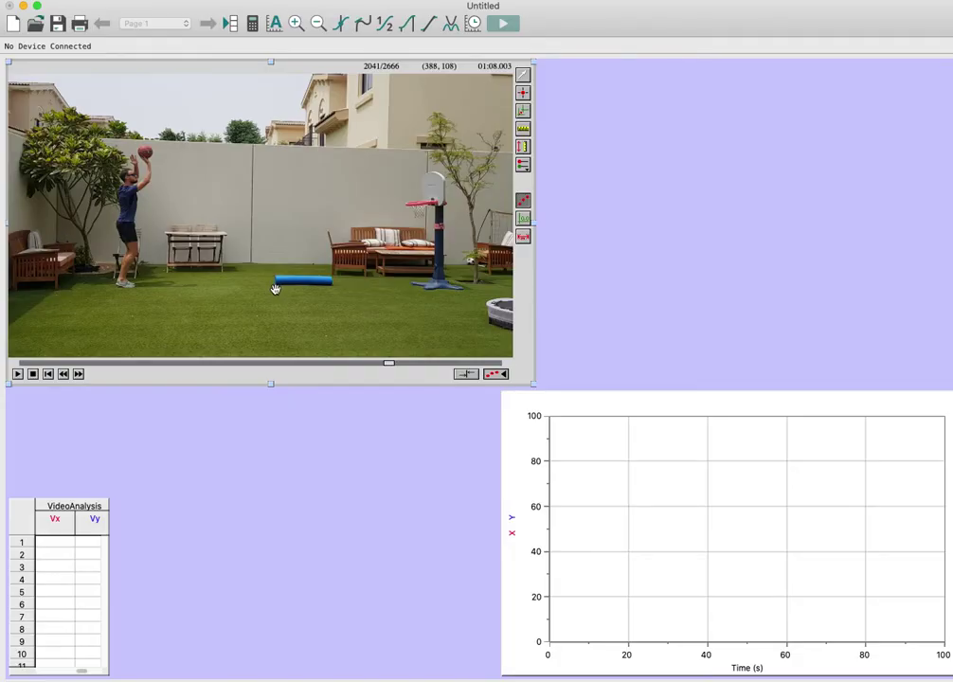
Set the video scale by marking the blue roller's length as 0.9 m
left_click(522, 130)
left_click_drag(275, 279, 333, 279)
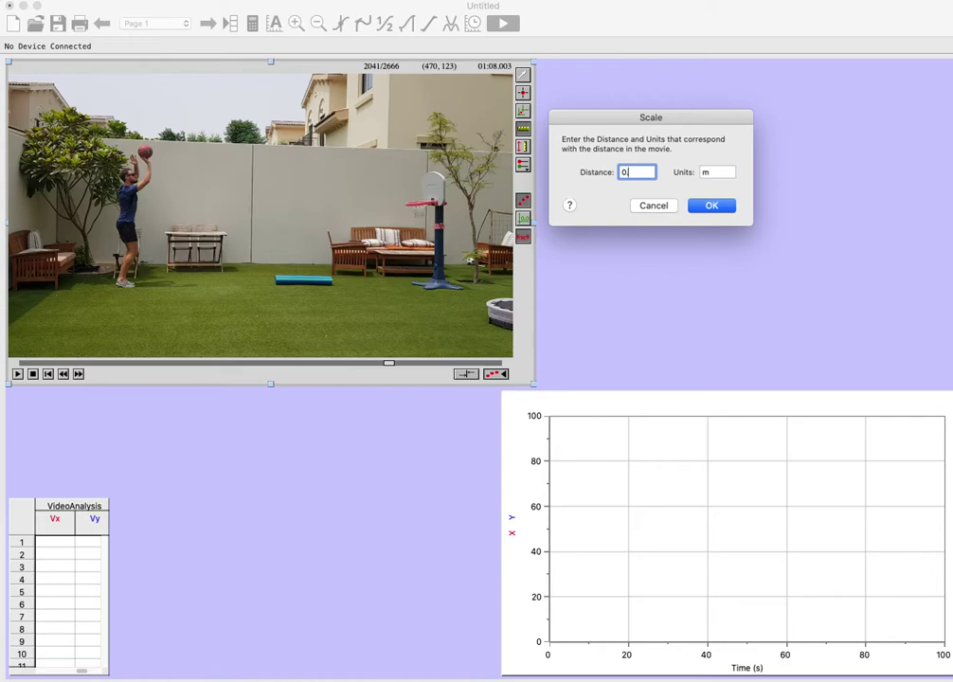
key("Return")
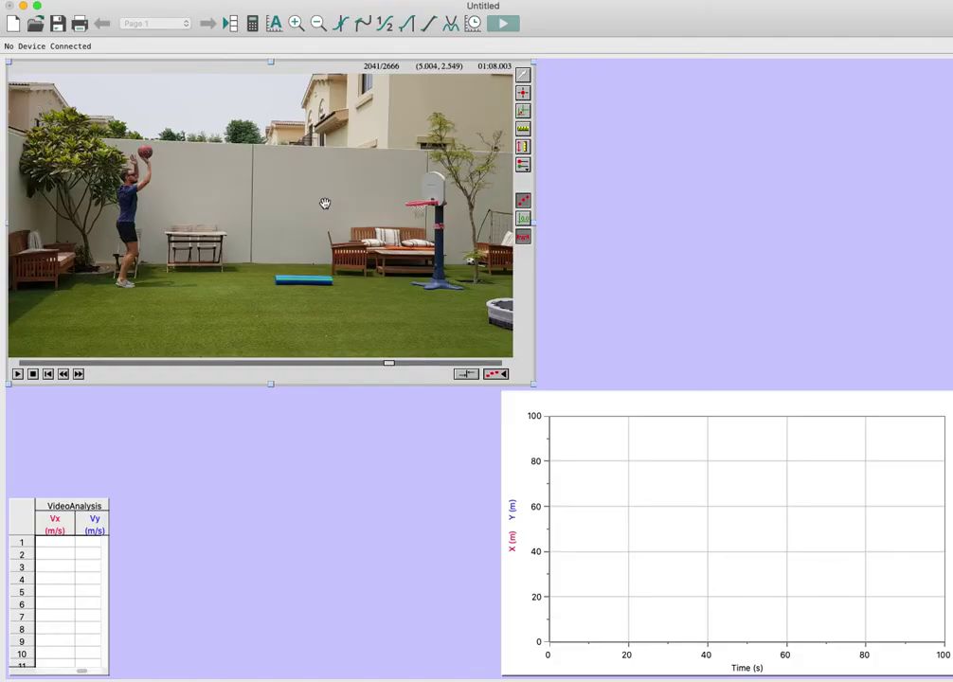
Place the yellow coordinate axes with their origin at ground level beneath the shooter's feet
left_click(523, 112)
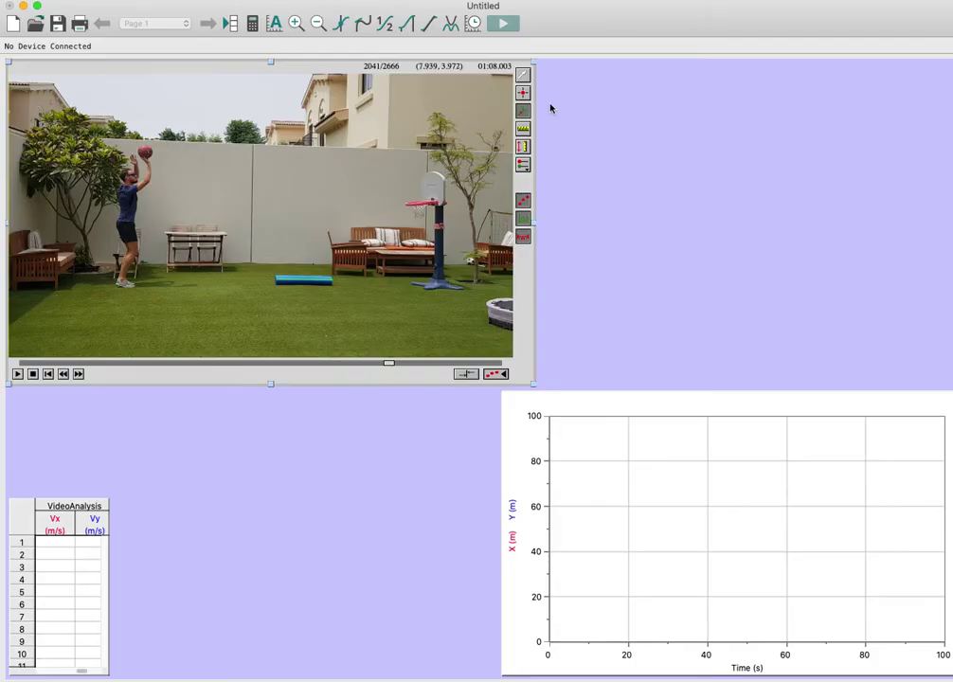
left_click(172, 311)
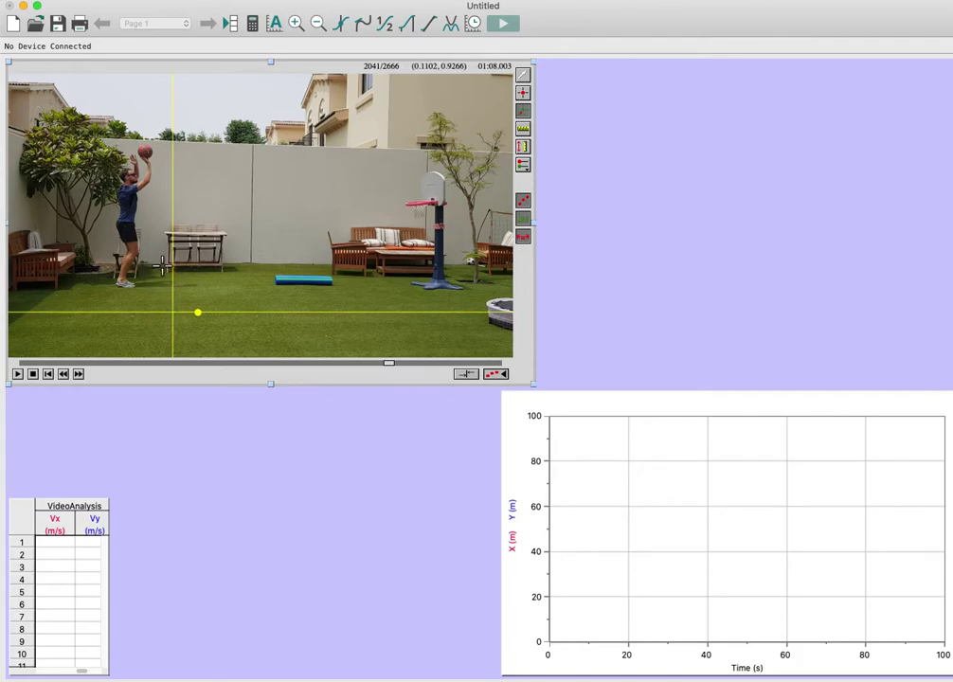
left_click(133, 287)
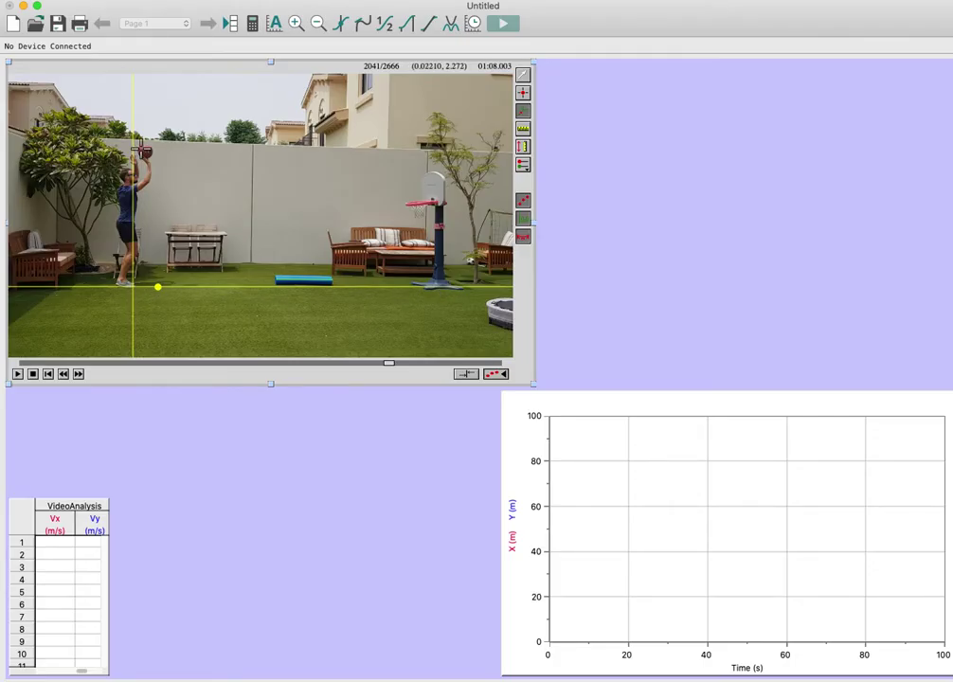
left_click(145, 287)
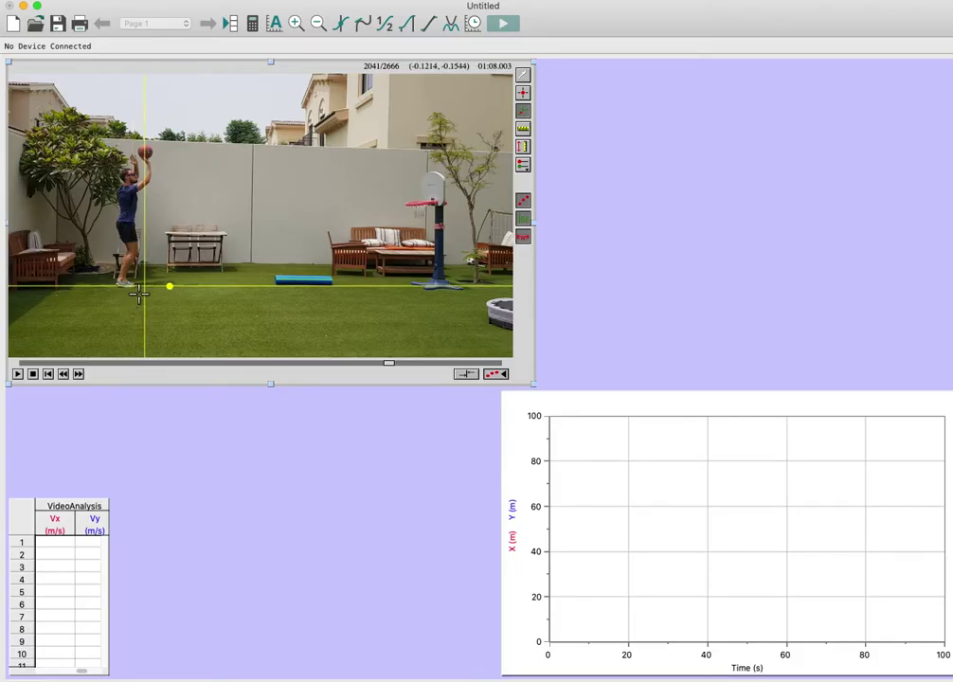
left_click(147, 288)
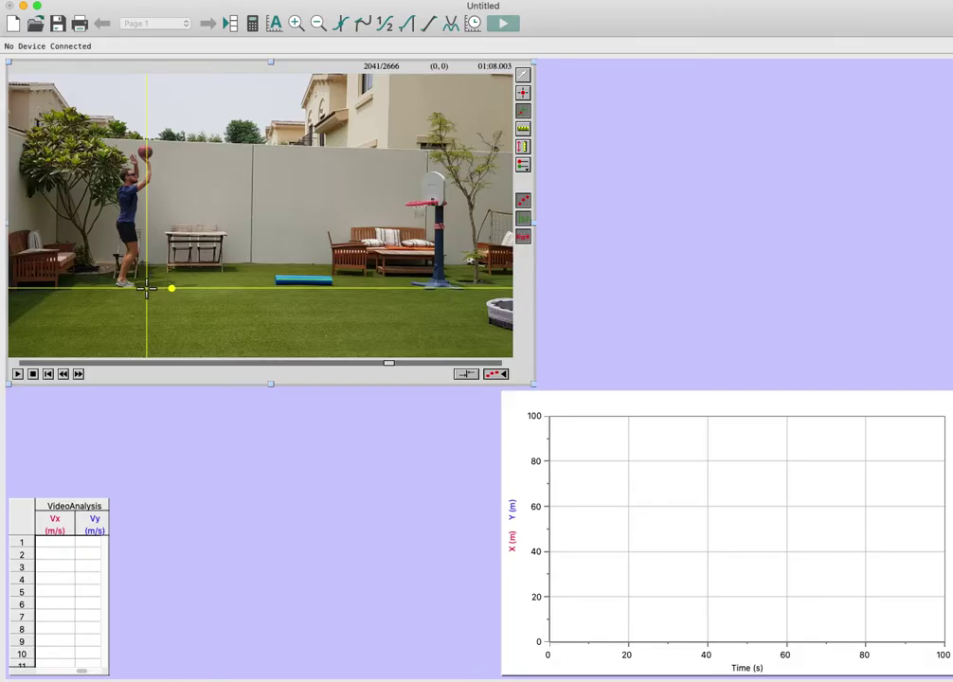
left_click_drag(147, 288, 143, 289)
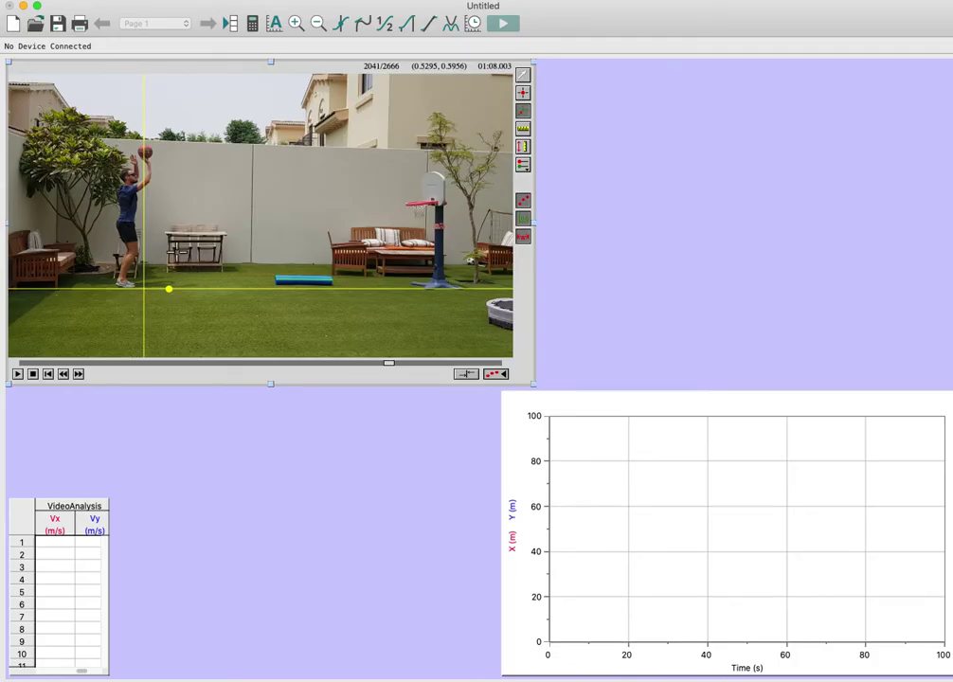
Mark the ball frame by frame from release up to the top of its arc
left_click(523, 93)
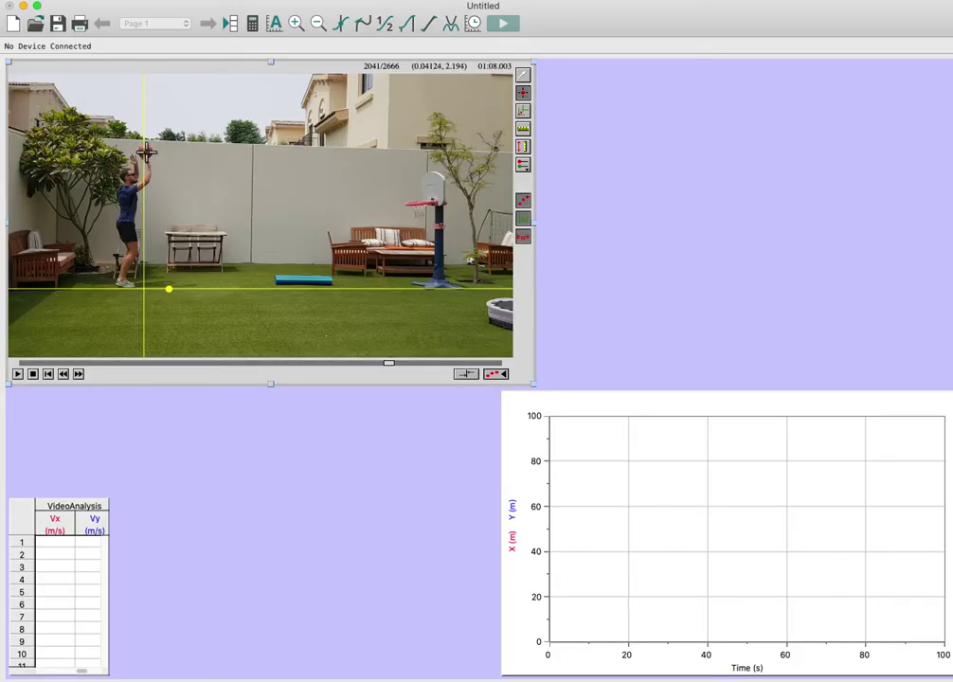
left_click(145, 151)
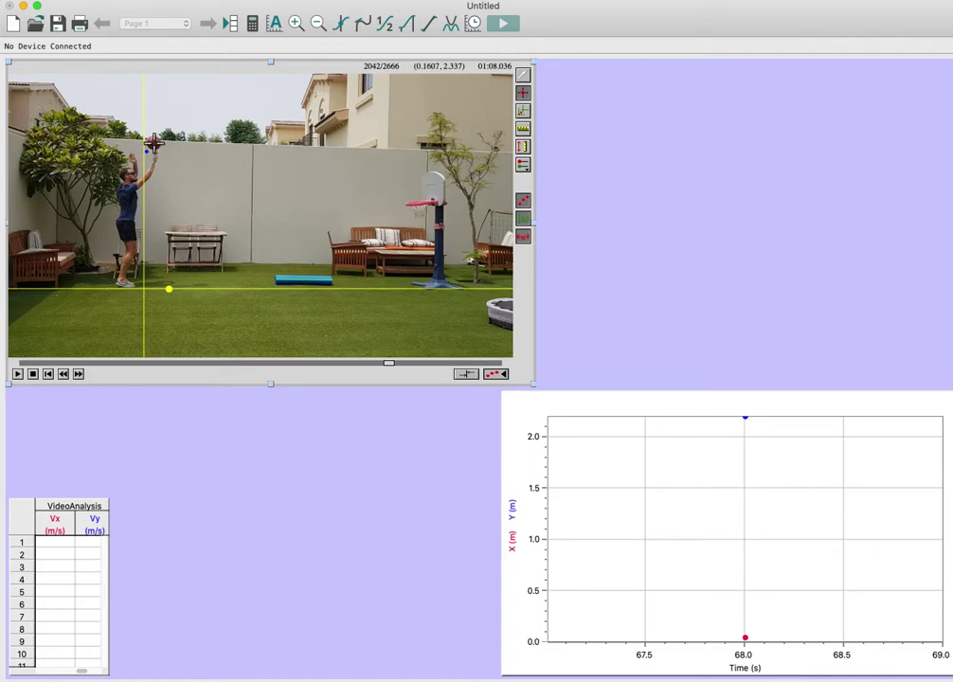
left_click(152, 141)
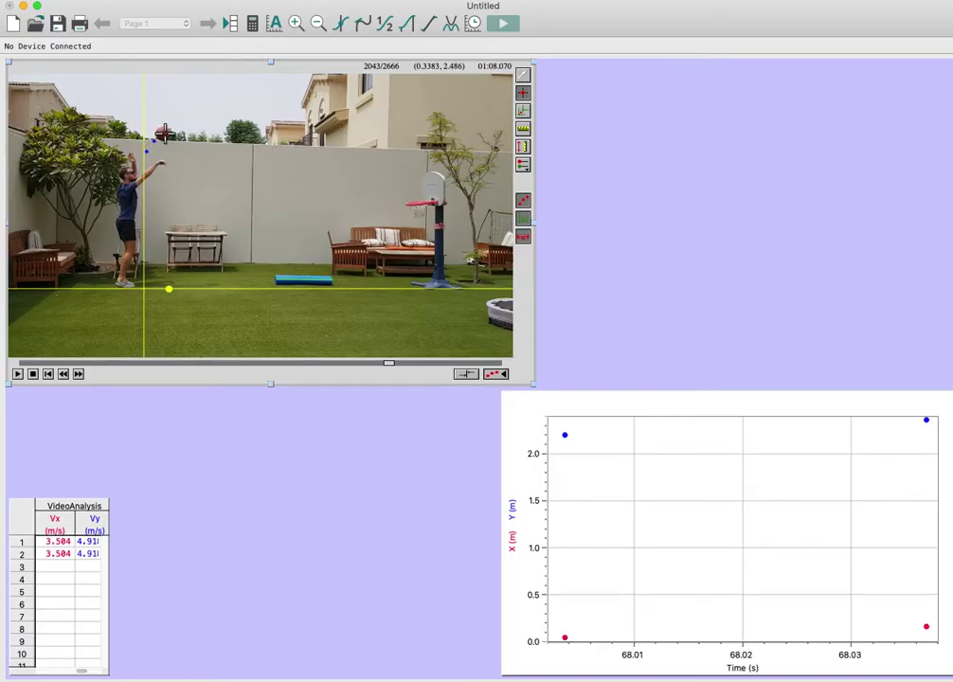
left_click(162, 133)
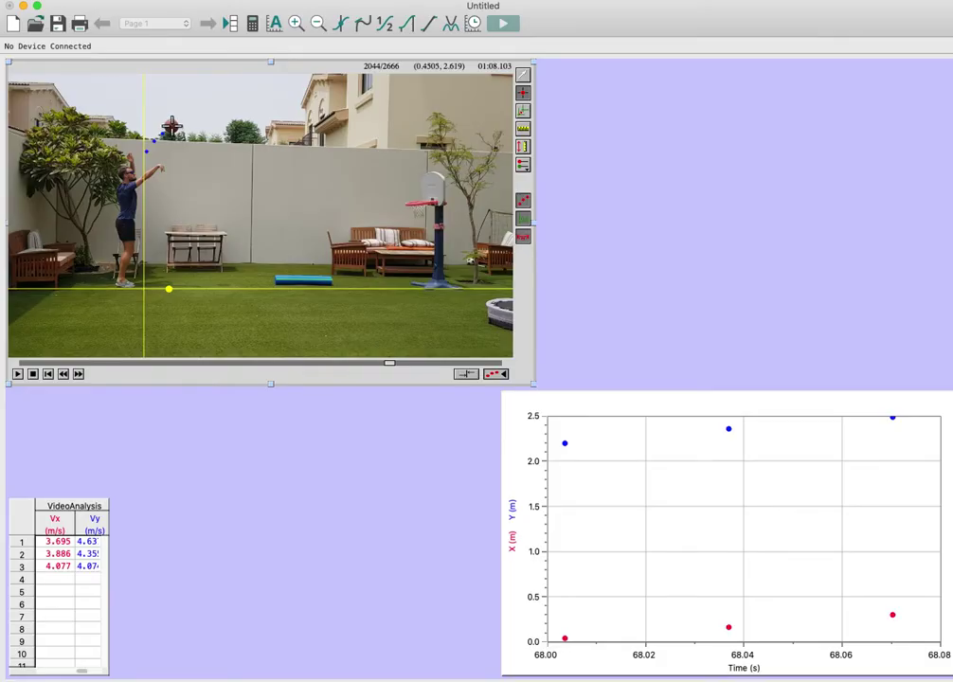
left_click(171, 125)
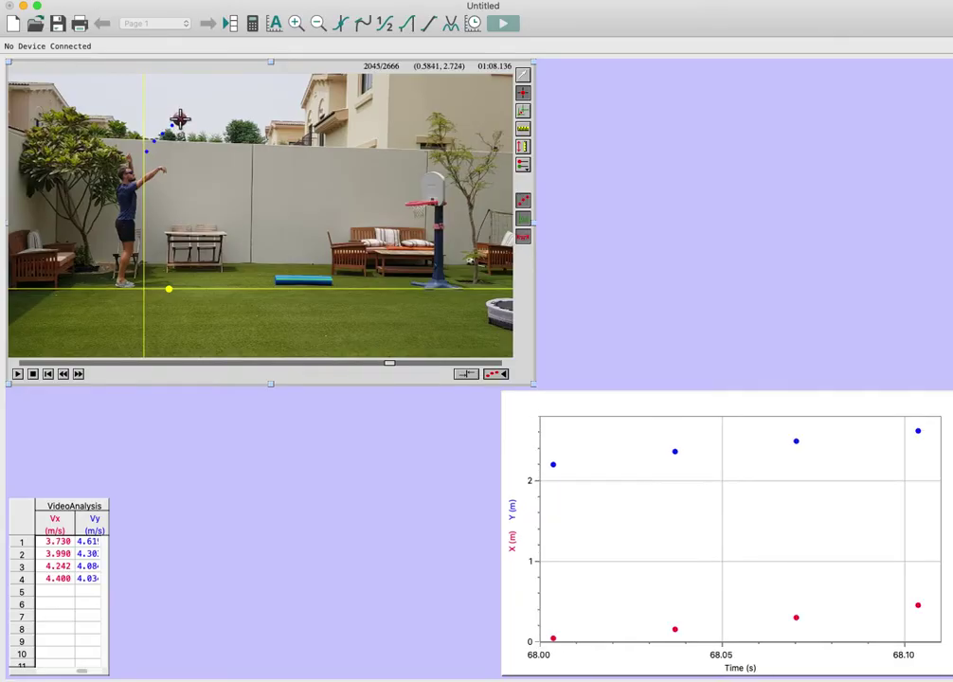
left_click(179, 120)
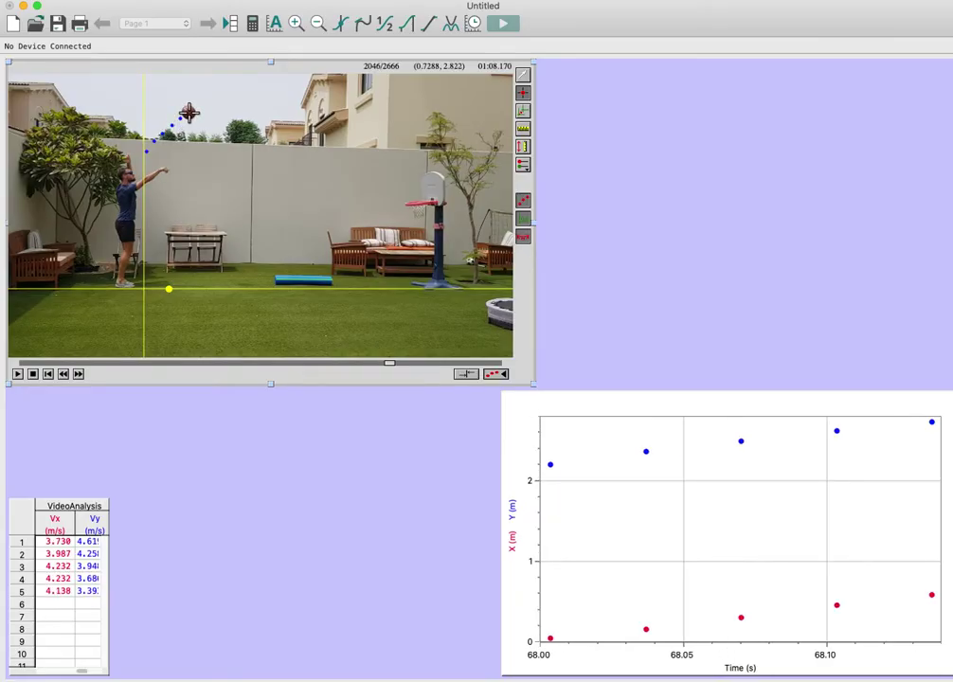
left_click(188, 112)
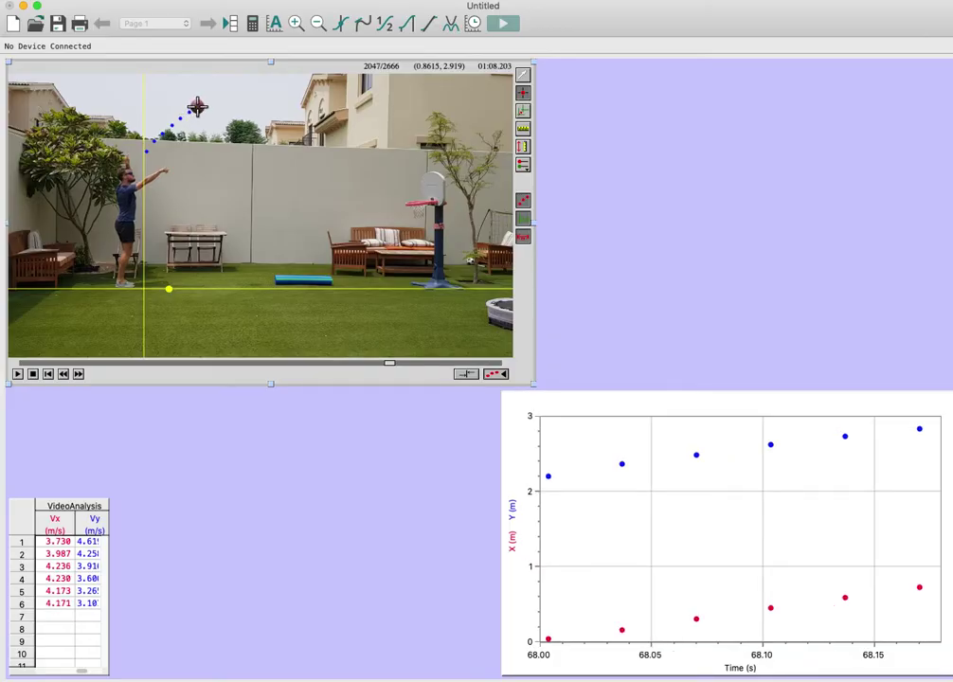
left_click(196, 107)
left_click(206, 101)
left_click(212, 93)
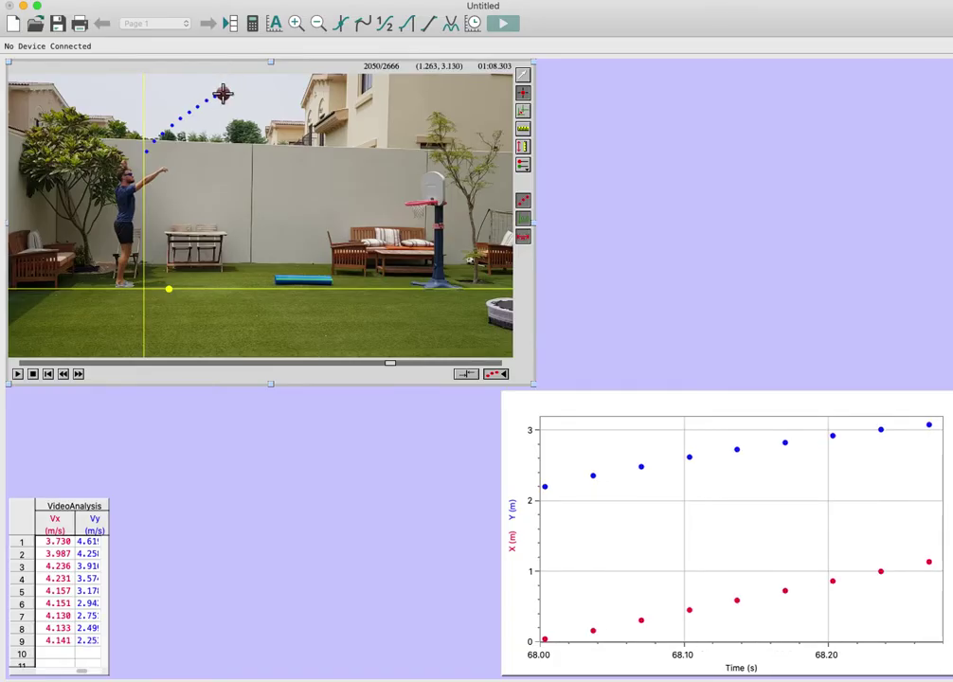
left_click(224, 91)
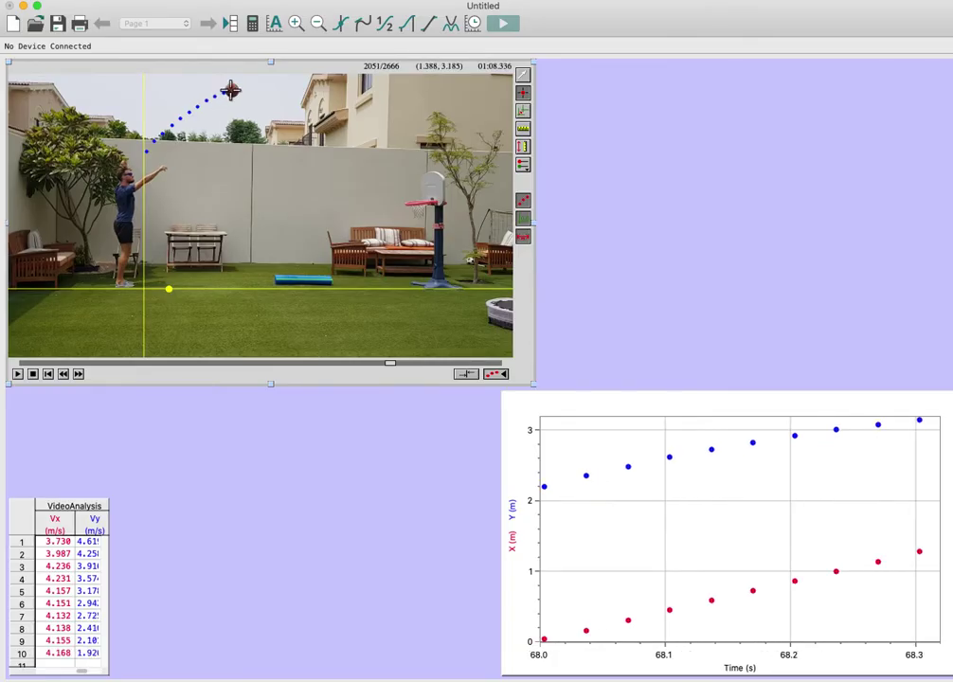
left_click(231, 91)
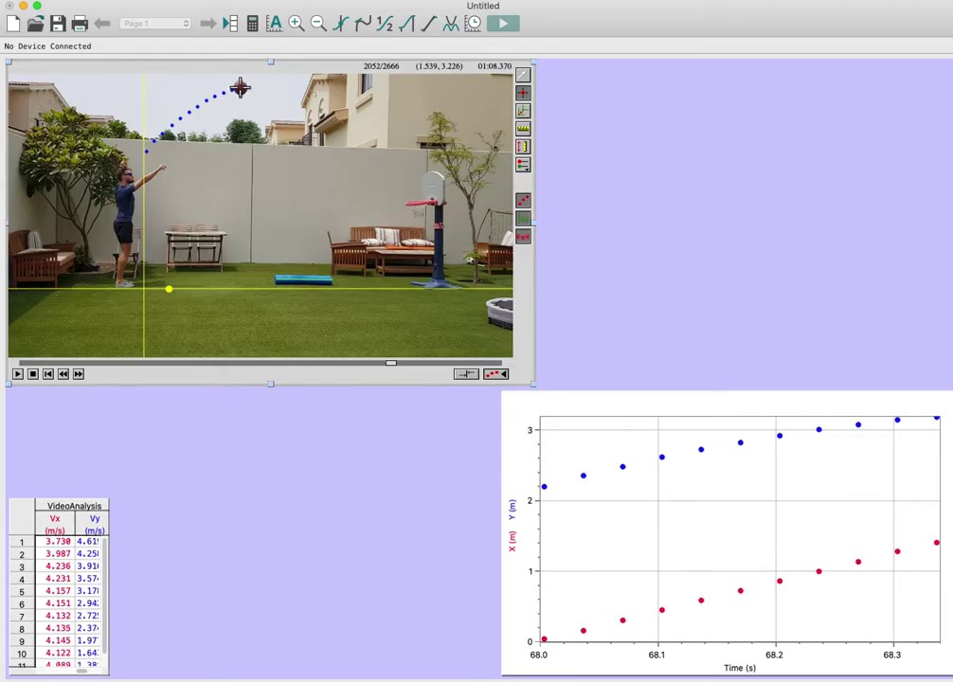
left_click(243, 87)
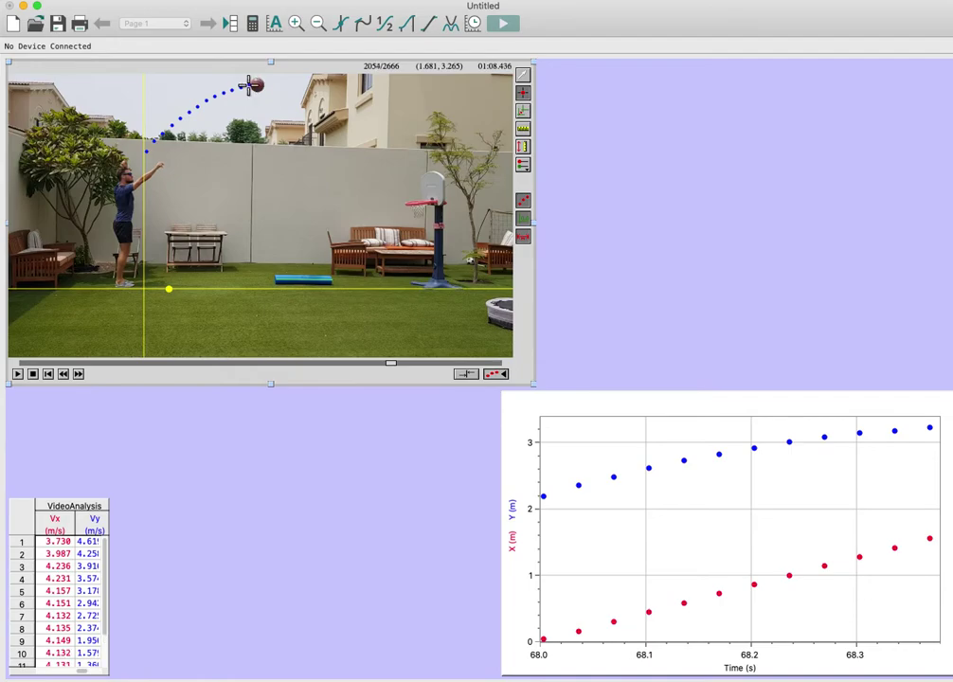
left_click(251, 86)
left_click(263, 86)
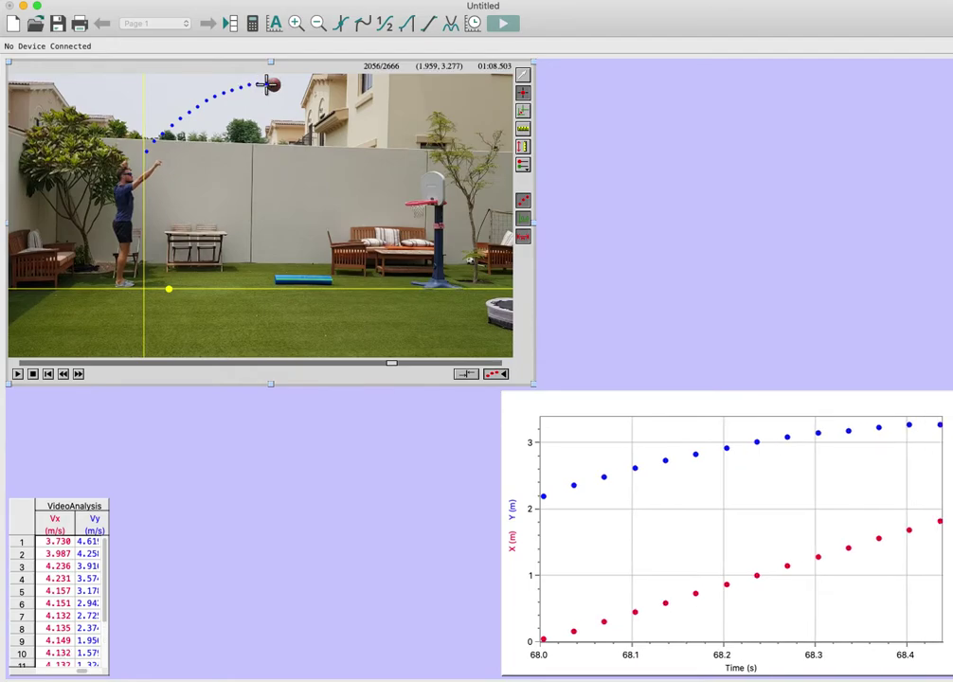
left_click(273, 85)
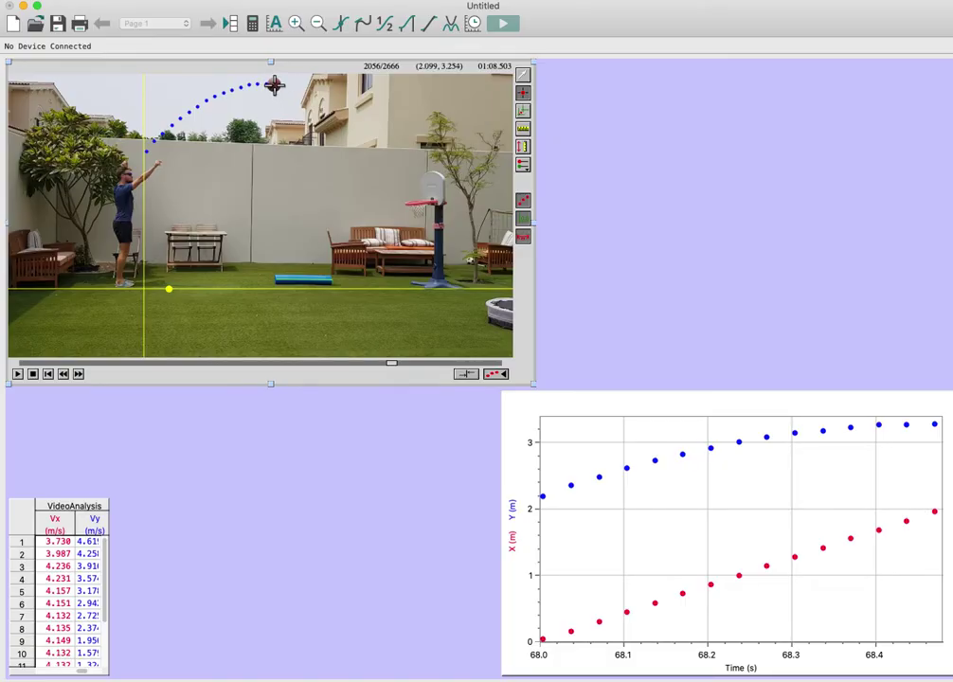
left_click(275, 85)
Mark the ball frame by frame from just past the peak down into the hoop
left_click(283, 88)
left_click(290, 87)
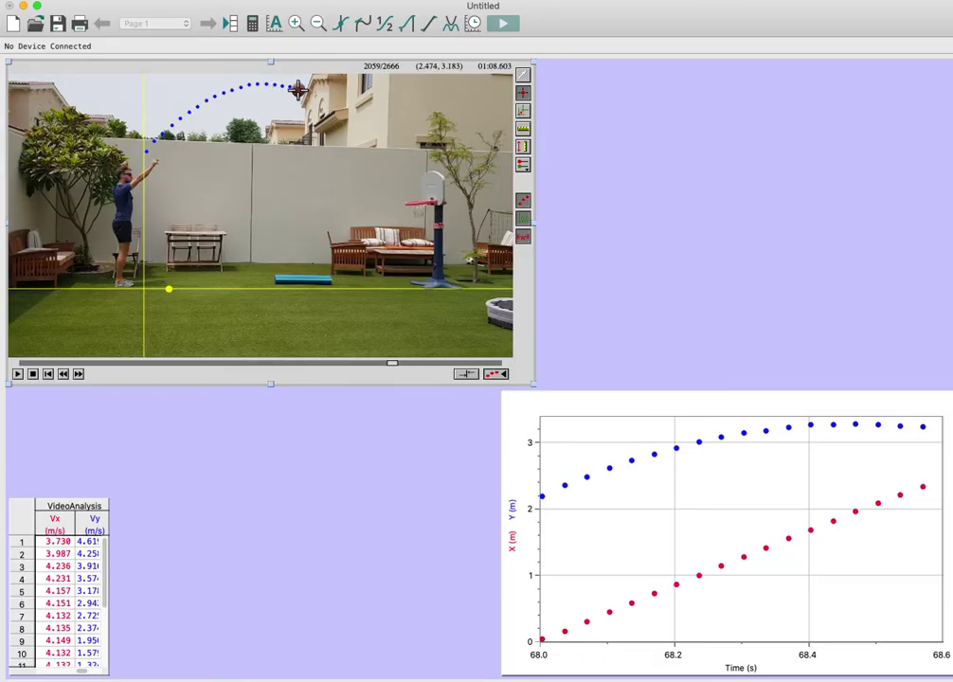
left_click(301, 90)
left_click(312, 93)
left_click(317, 94)
left_click(323, 99)
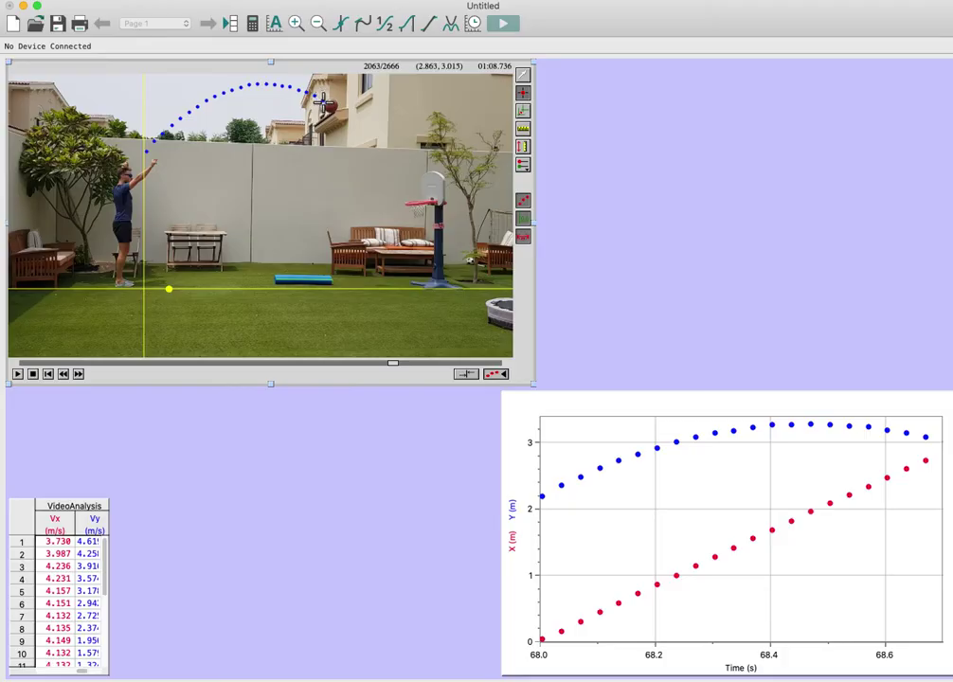
left_click(331, 105)
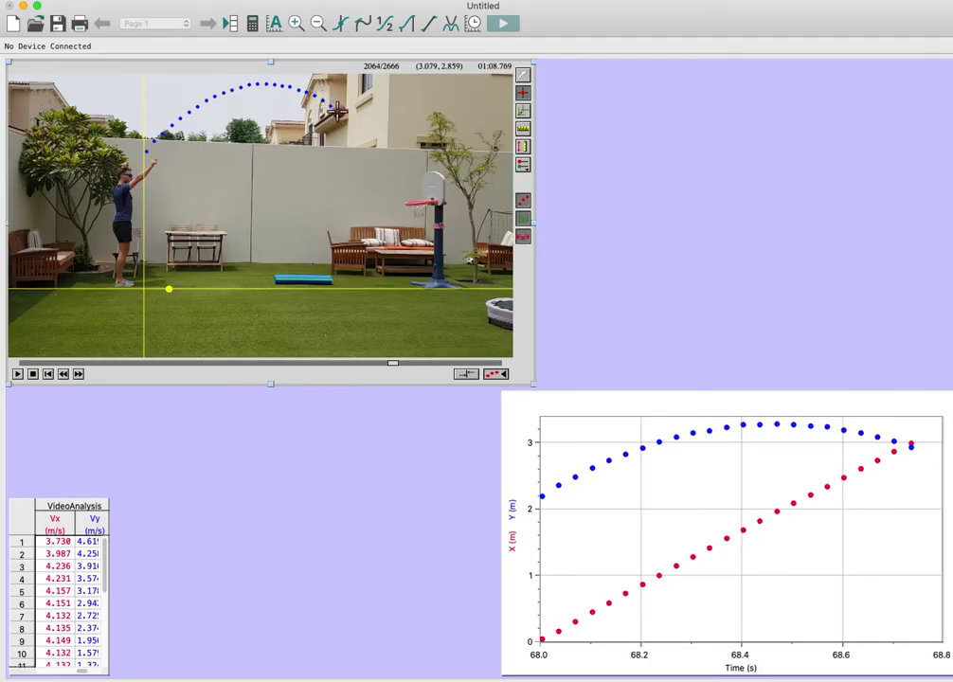
left_click(342, 113)
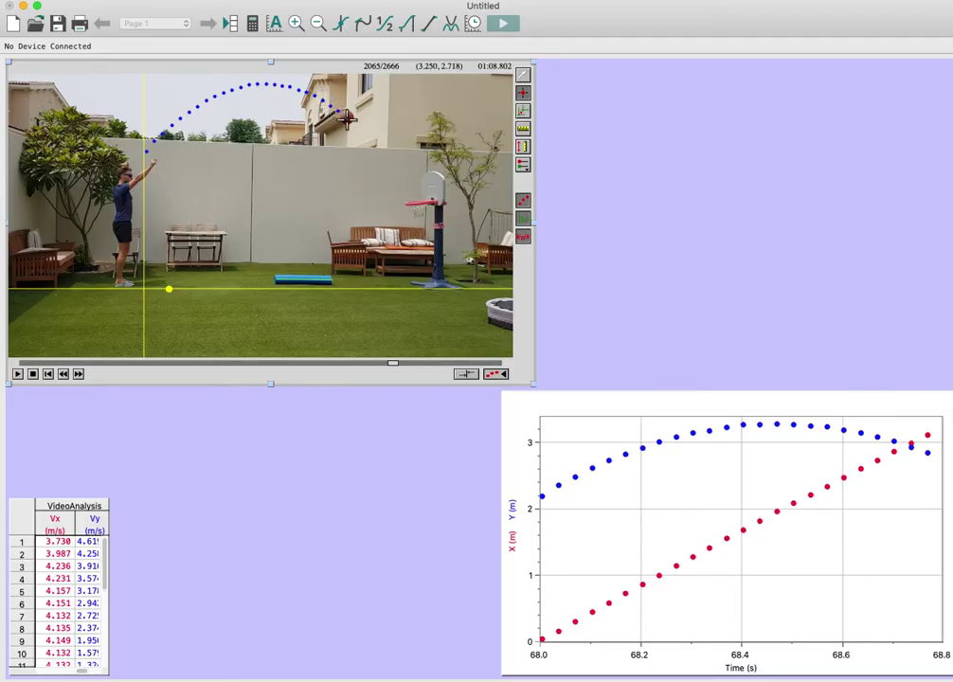
left_click(350, 120)
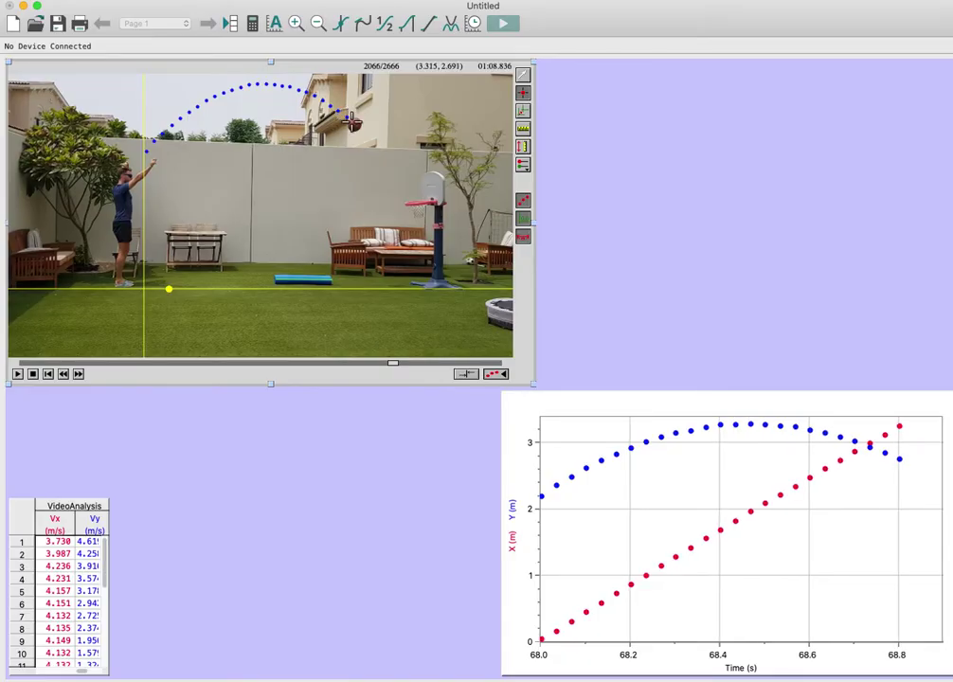
left_click(353, 124)
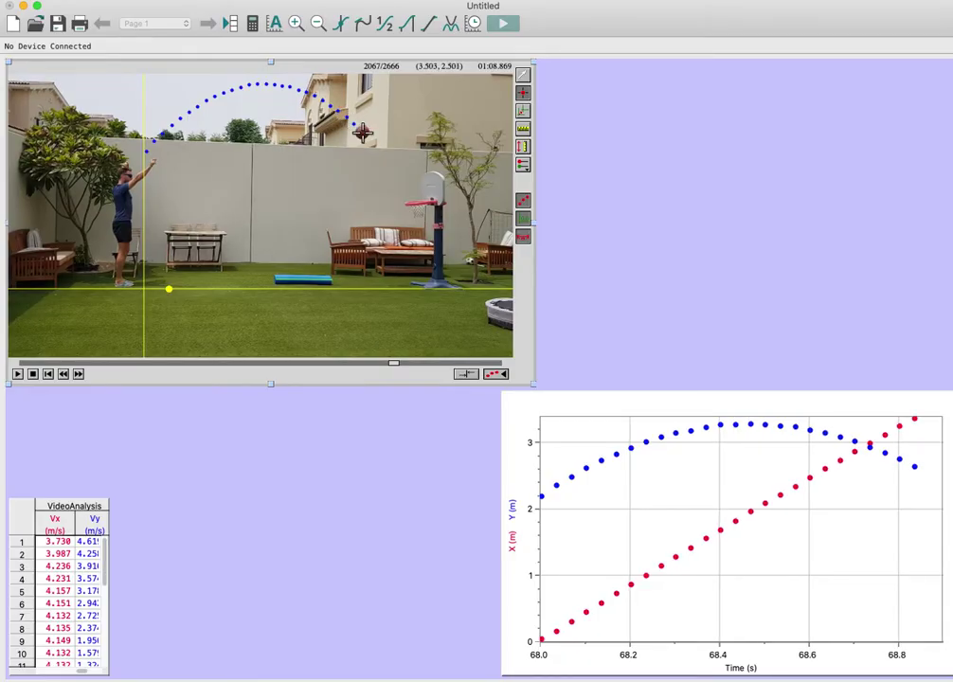
left_click(368, 139)
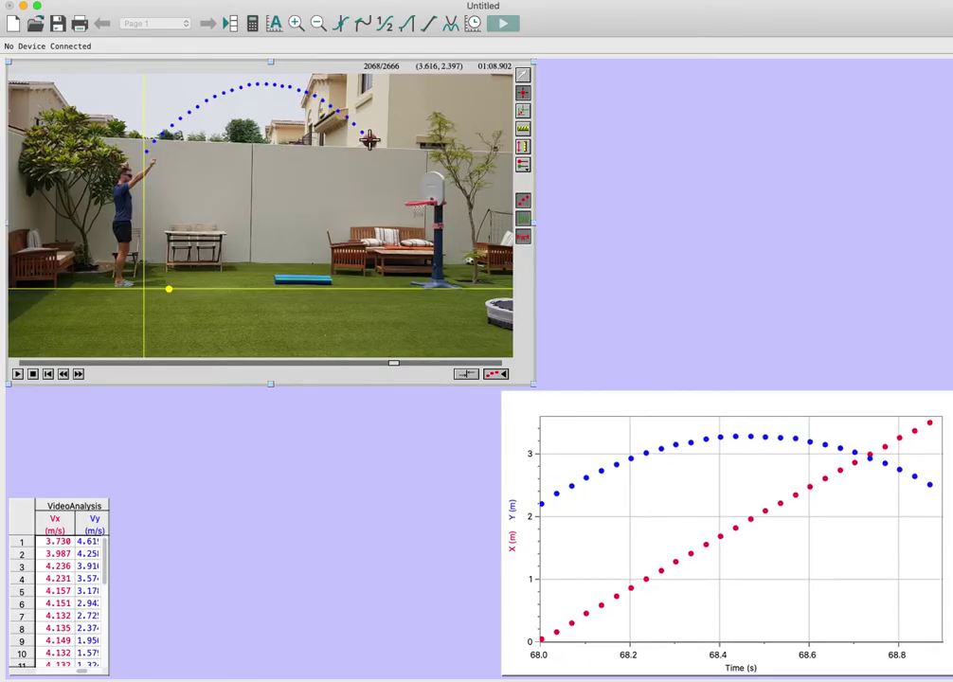
left_click(375, 147)
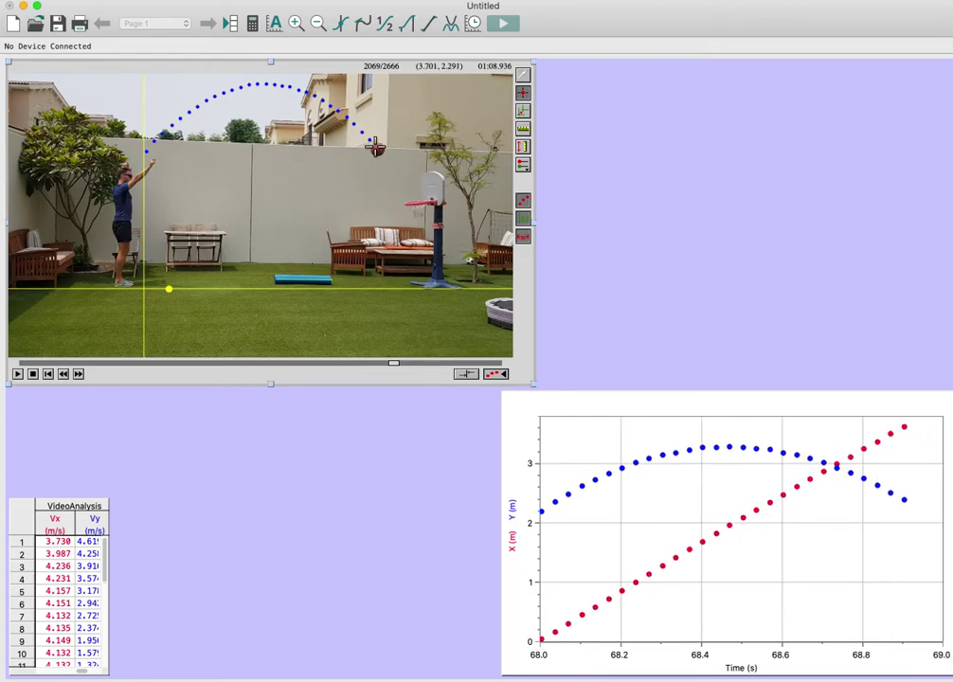
left_click(377, 149)
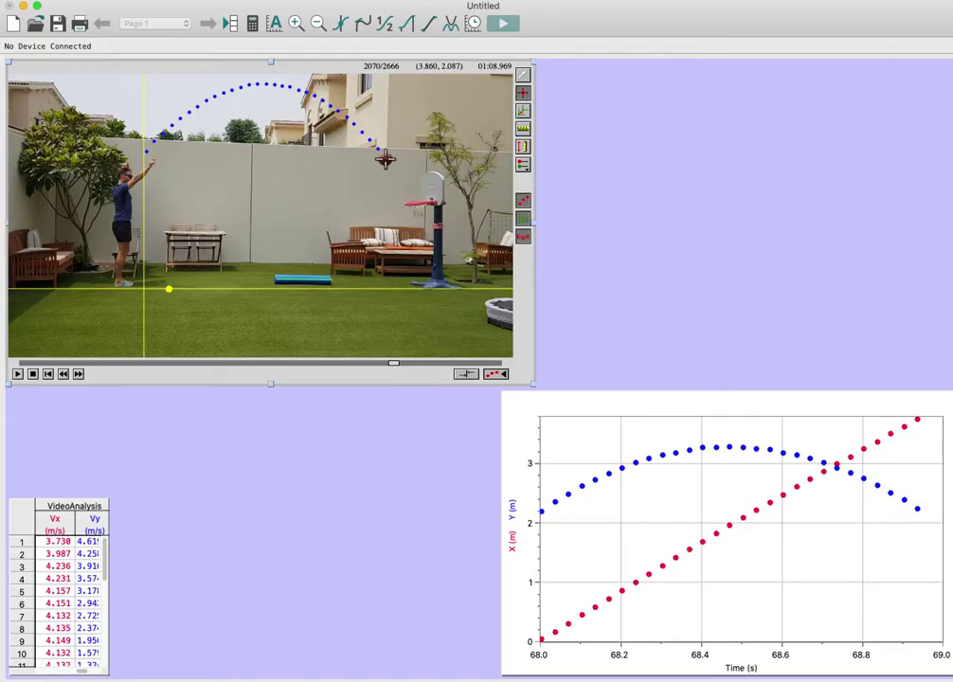
left_click(390, 163)
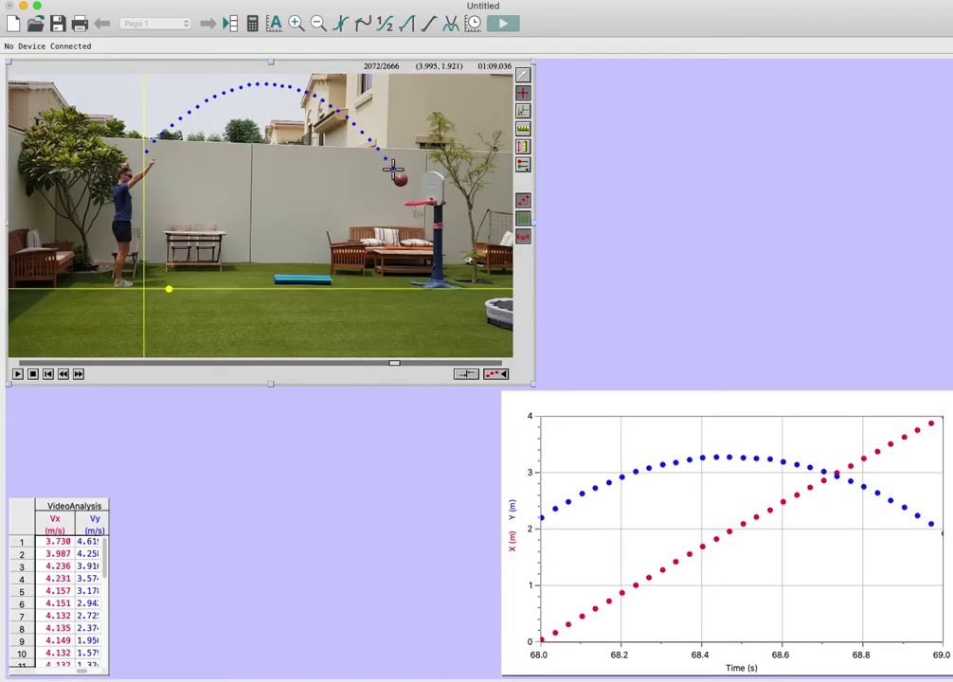
left_click(396, 178)
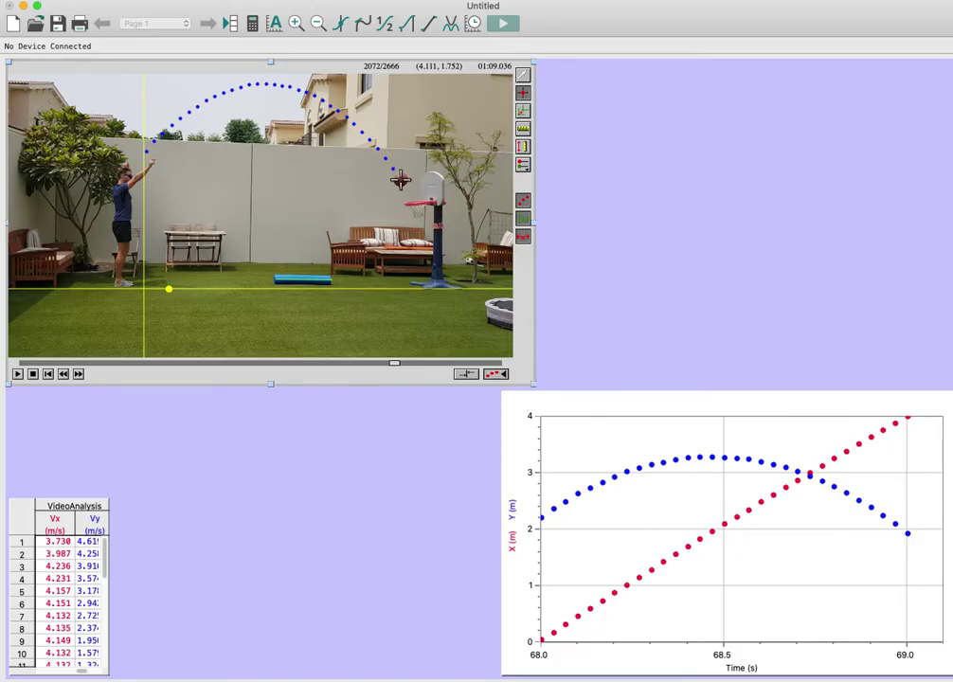
left_click(403, 184)
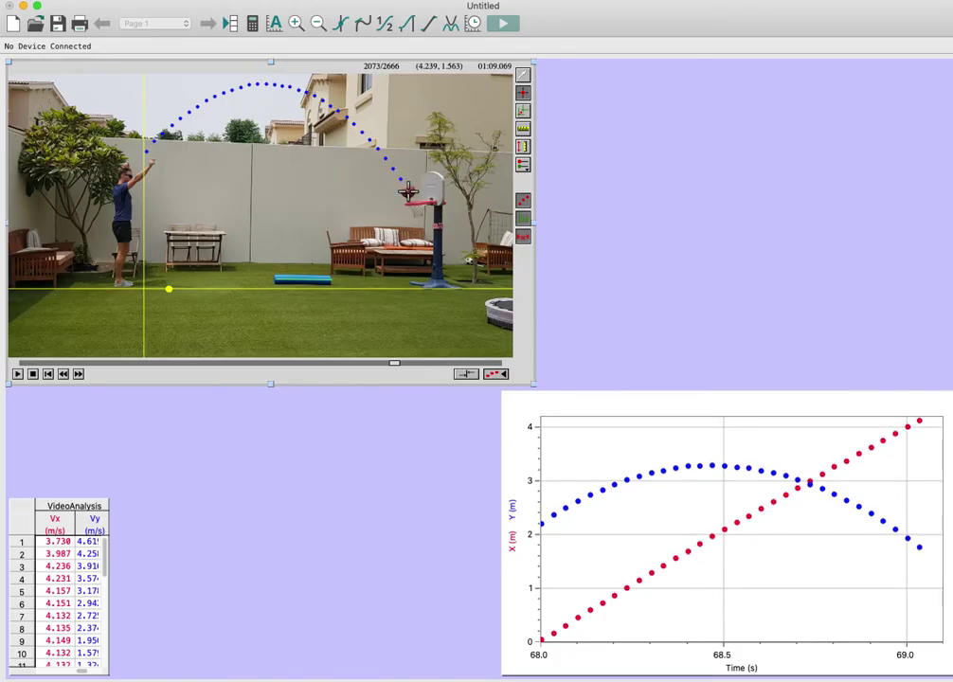
left_click(409, 193)
left_click(415, 201)
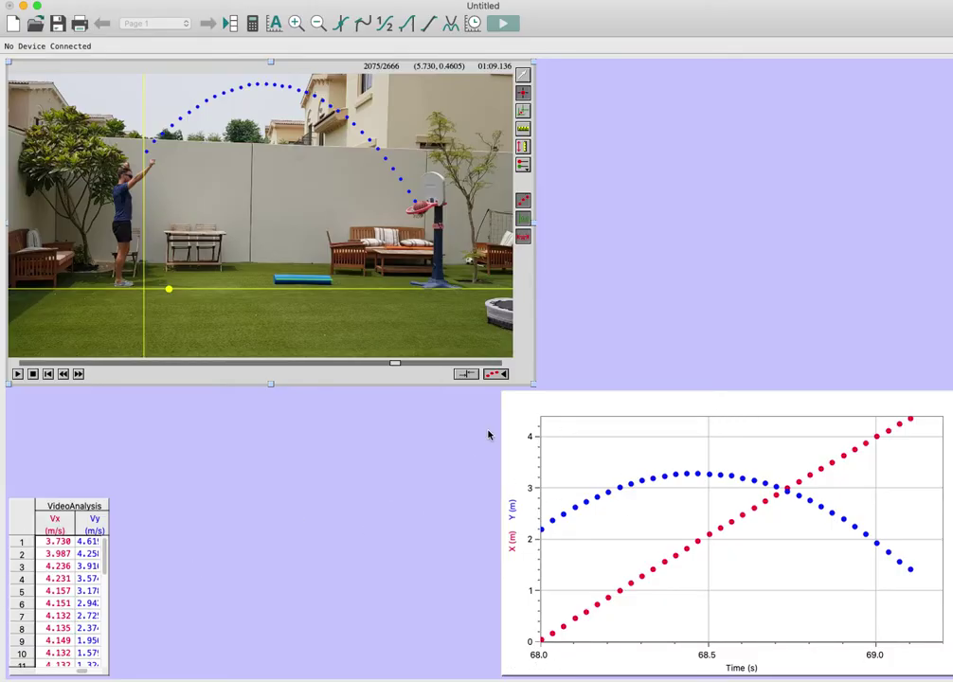
Move the X/Y-versus-time graph up beside the video and enlarge it to fill the right side
left_click_drag(513, 398, 390, 272)
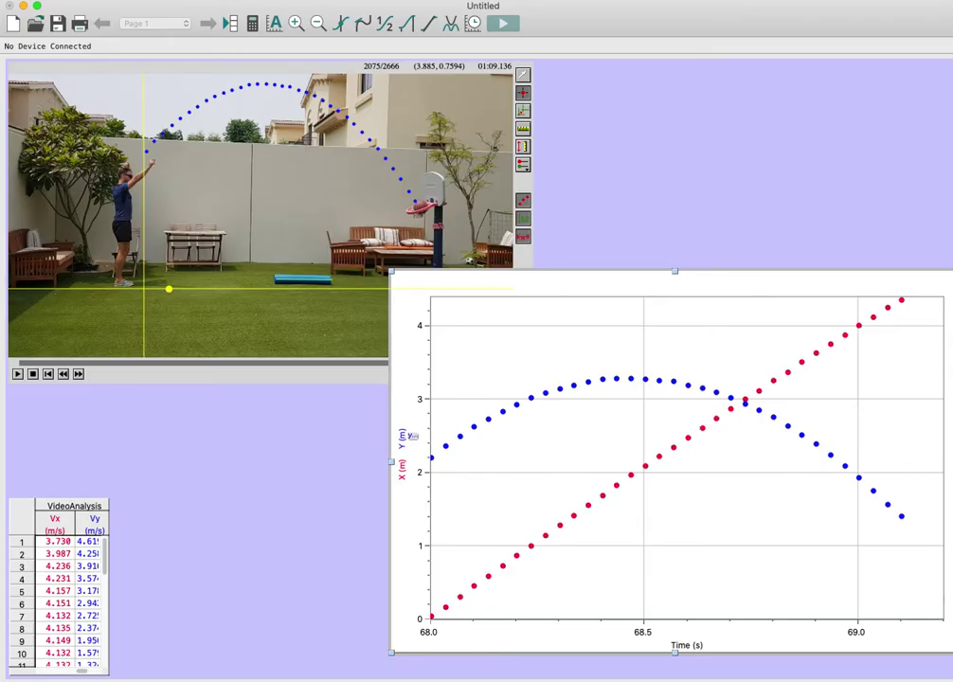
Remove X from the vertical axis and set the horizontal axis to X, plotting Y against X
left_click(403, 437)
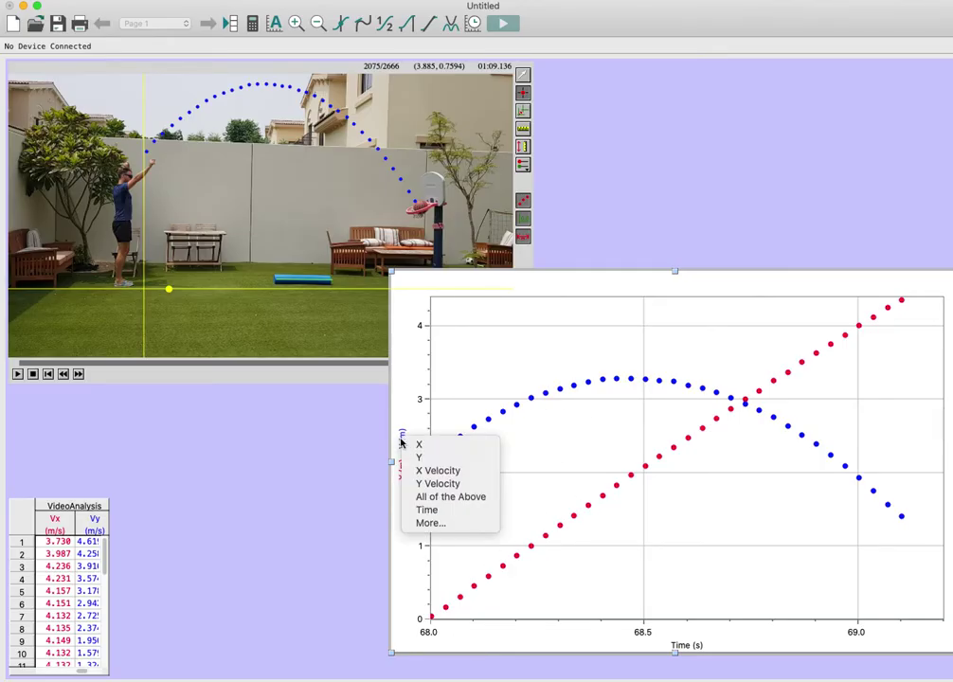
left_click(417, 443)
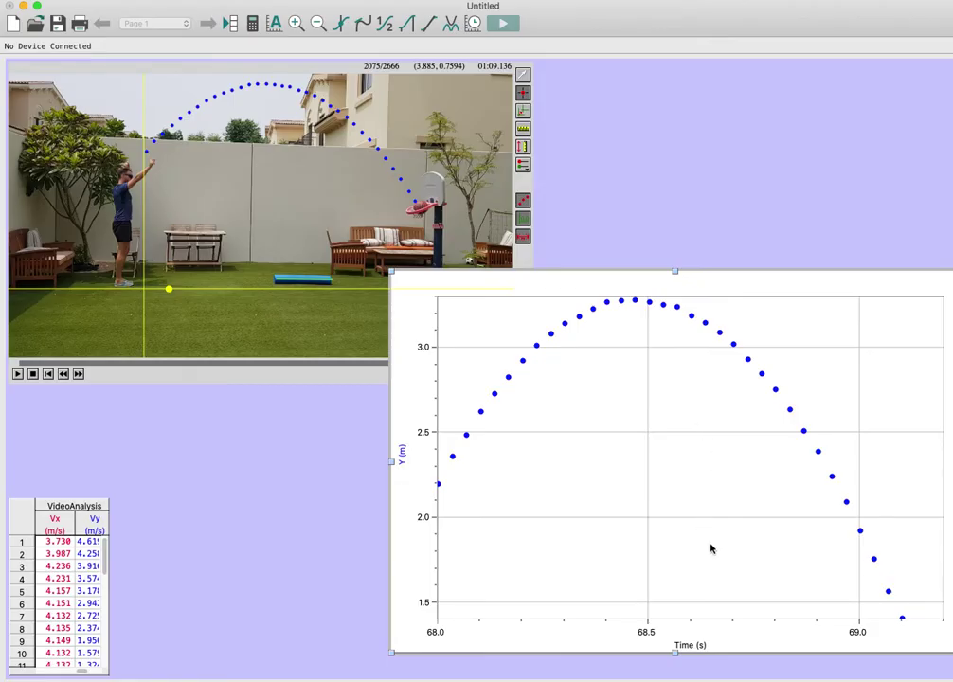
left_click(698, 645)
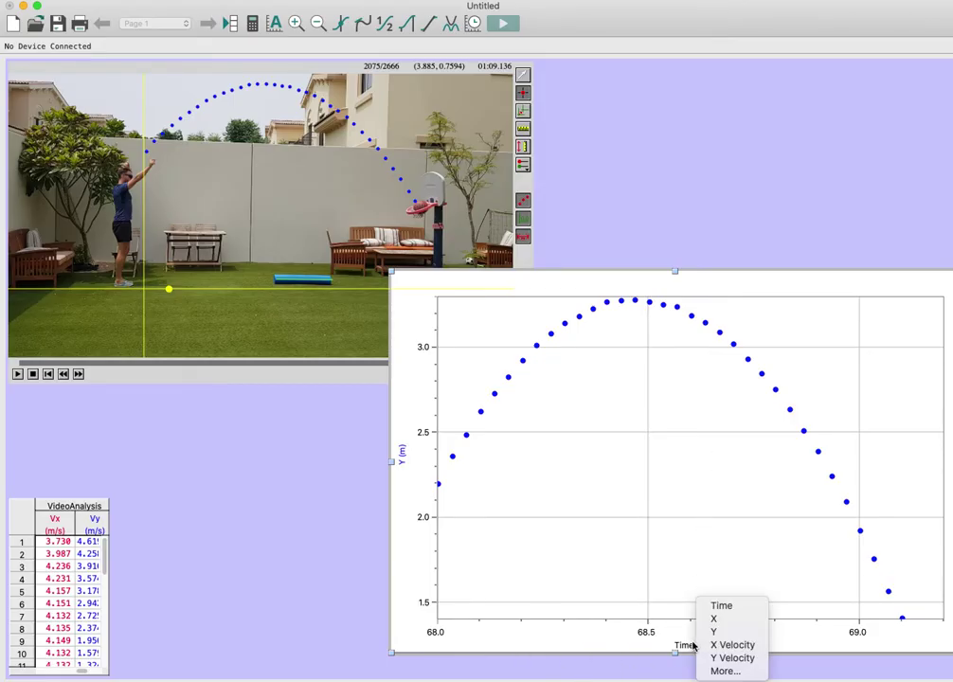
left_click(736, 620)
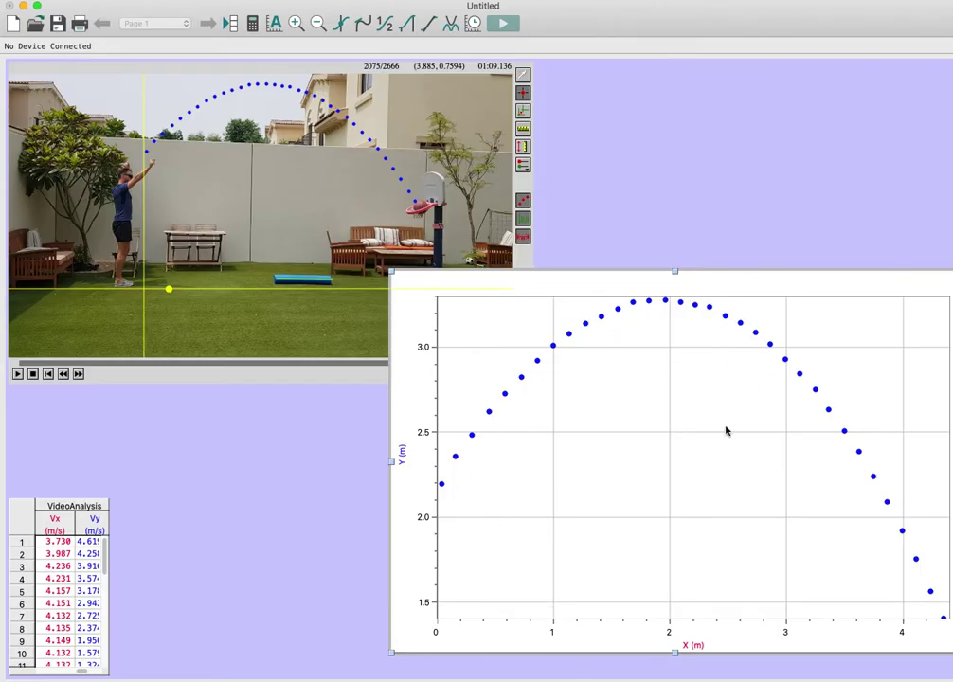
Fit A*X^2+BX+C to Y vs X, giving A = -0.3133, B = 1.198, C = 2.137
left_click(451, 24)
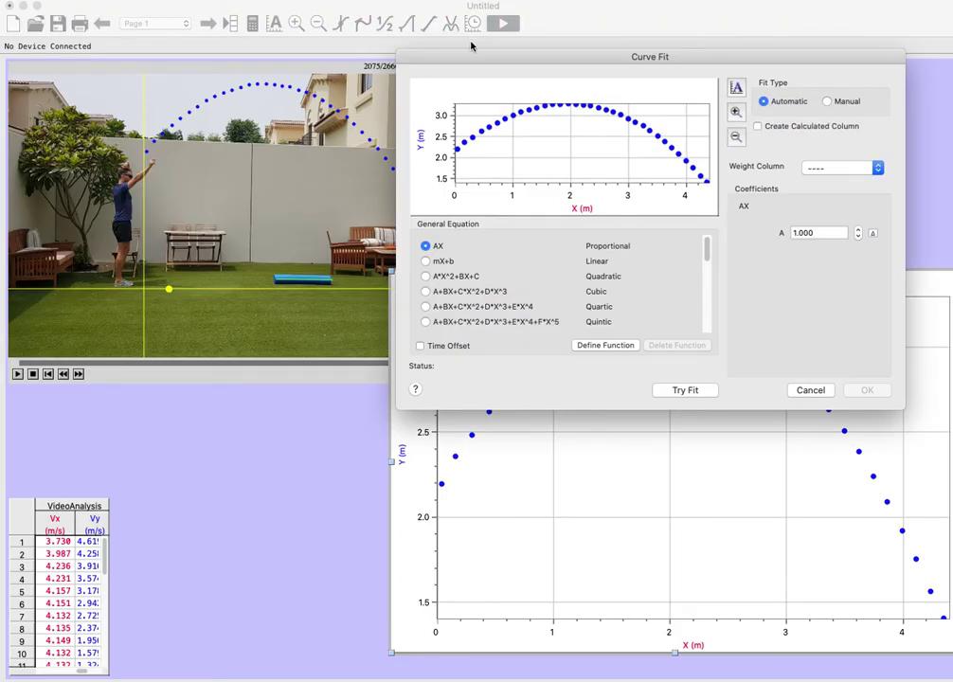
mouse_move(707, 251)
left_mouse_down()
mouse_move(715, 313)
mouse_move(709, 249)
left_mouse_up()
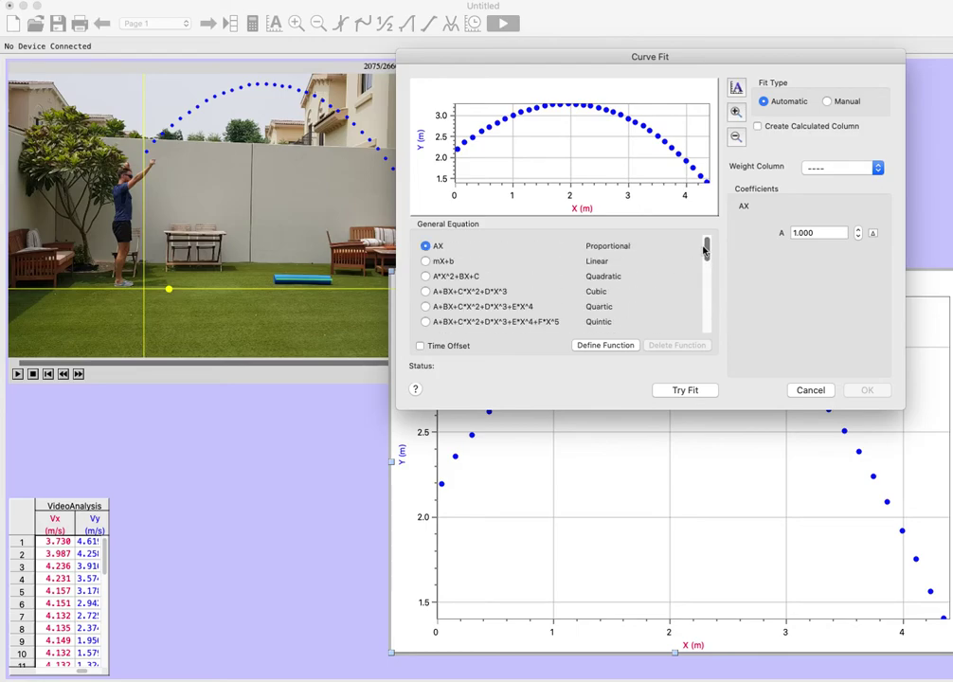
left_click(426, 277)
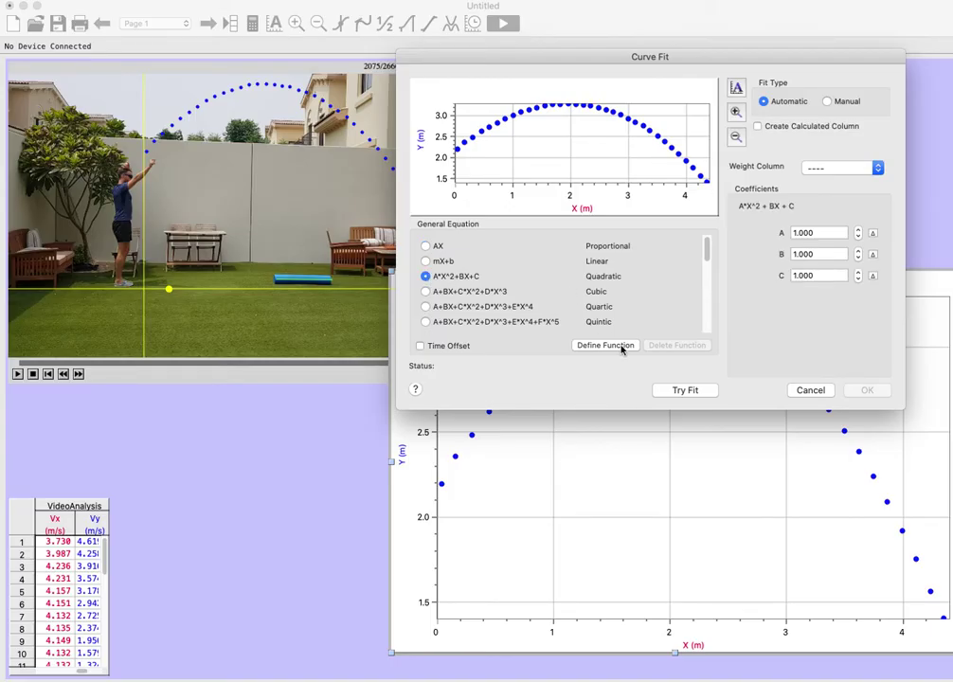
left_click(695, 395)
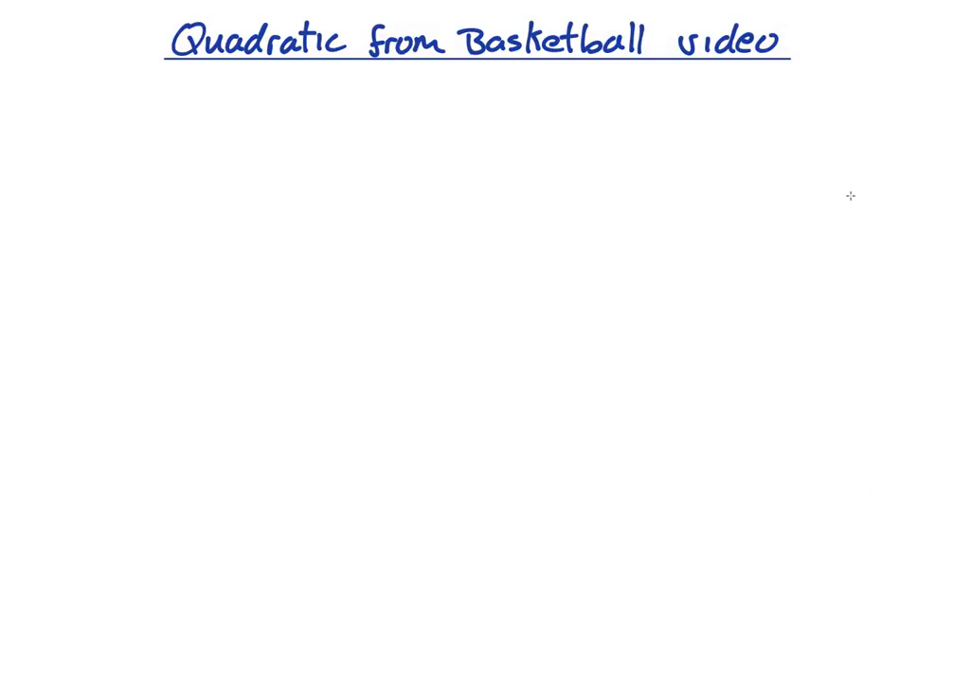
Handwrite a = -0.3133 beneath the 'Quadratic from Basketball video' title
mouse_move(252, 130)
left_mouse_down()
mouse_move(257, 139)
mouse_move(283, 131)
left_mouse_up()
mouse_move(273, 139)
left_mouse_down()
mouse_move(334, 129)
mouse_move(355, 133)
mouse_move(349, 140)
left_mouse_up()
left_click(342, 139)
mouse_move(371, 127)
left_mouse_down()
mouse_move(371, 140)
mouse_move(407, 139)
left_mouse_up()
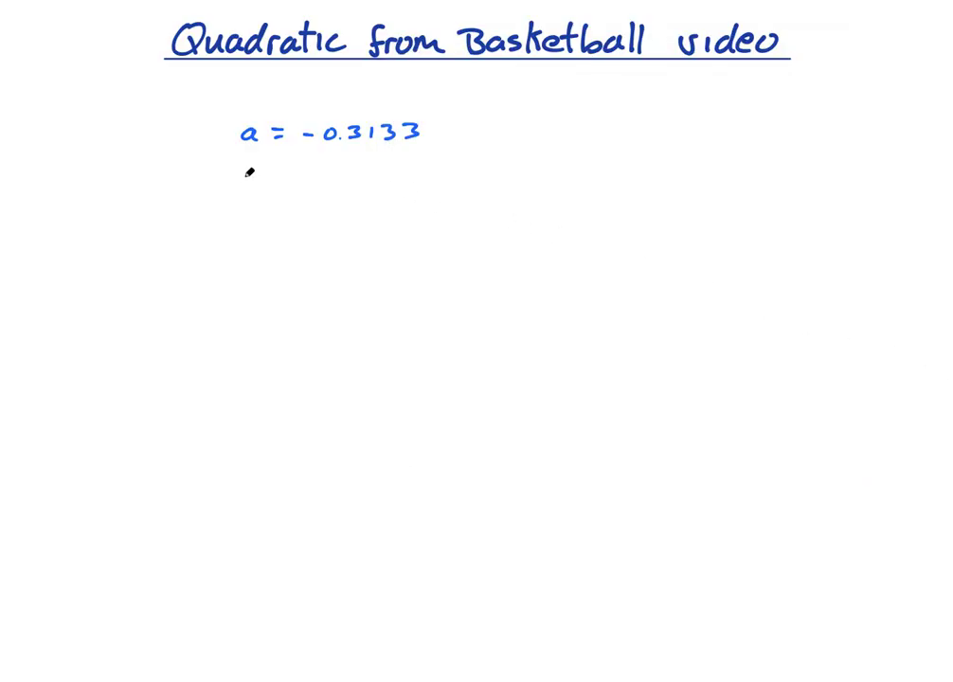
Handwrite b = 1.198 on the line under the a value
mouse_move(244, 164)
left_mouse_down()
mouse_move(255, 174)
mouse_move(246, 180)
left_mouse_up()
left_click_drag(271, 173, 282, 180)
mouse_move(308, 169)
left_mouse_down()
mouse_move(306, 181)
mouse_move(333, 181)
left_mouse_up()
left_click(318, 180)
left_click_drag(363, 168, 371, 170)
Start the third line with 'c =' beneath b = 1.198
left_click_drag(250, 214, 249, 224)
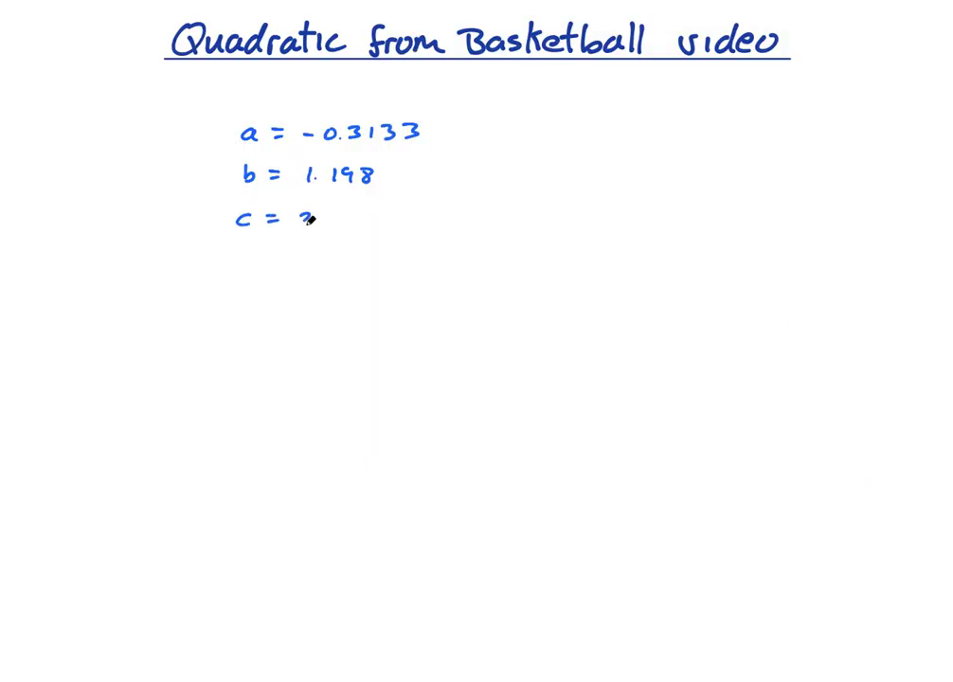